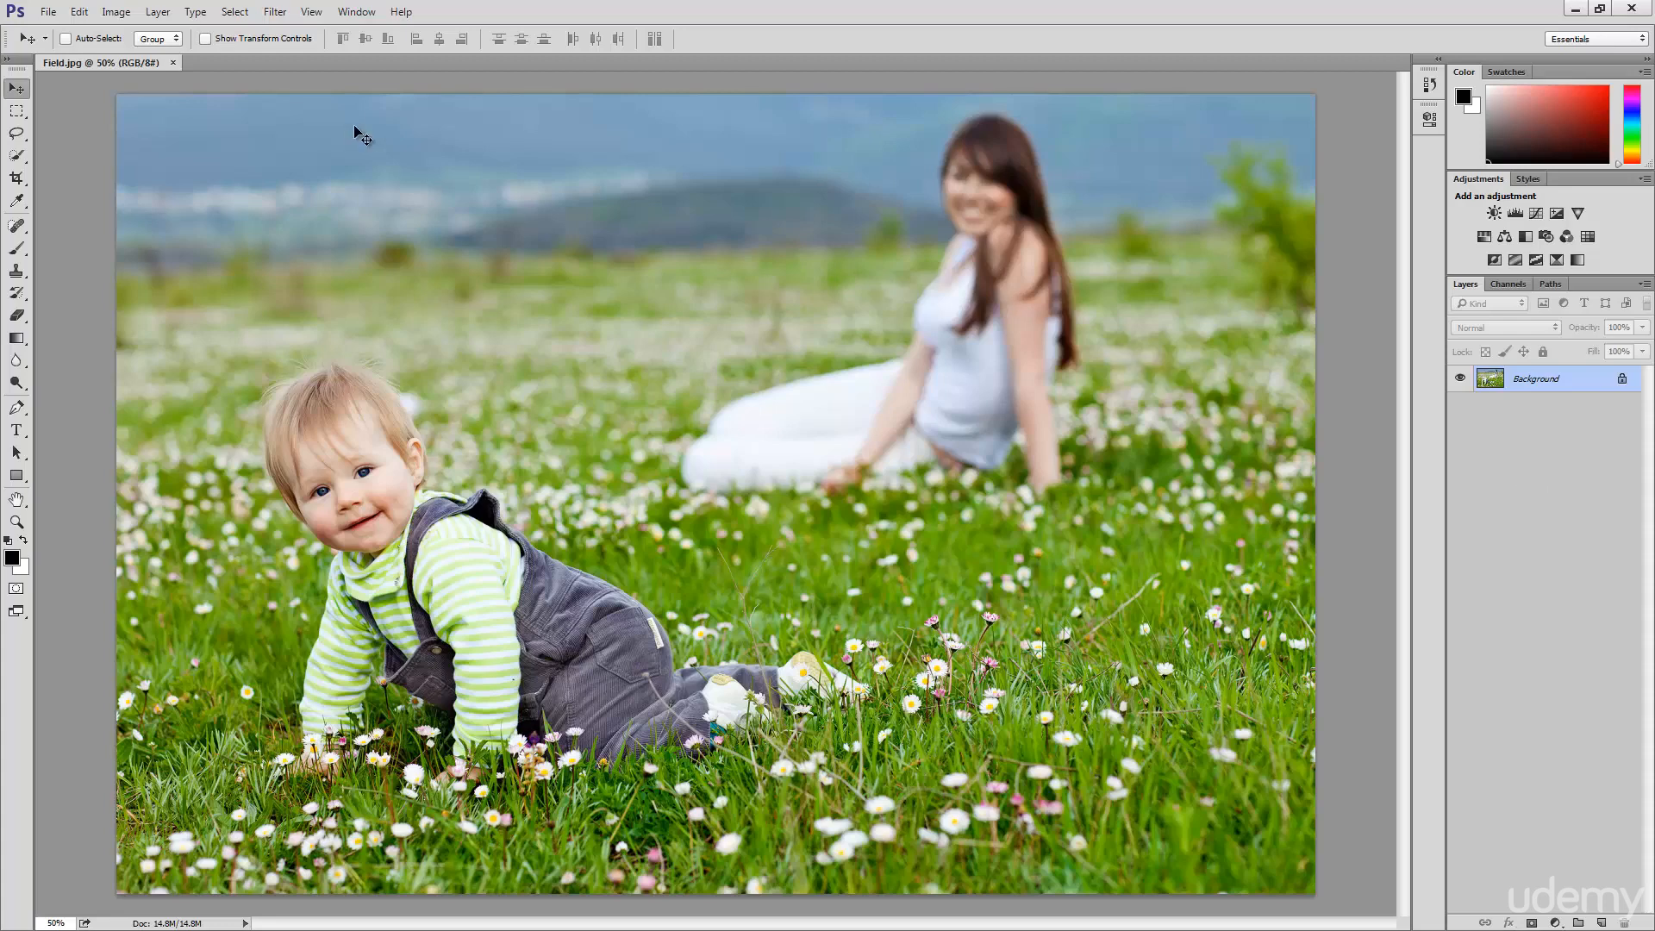
pyautogui.click(275, 12)
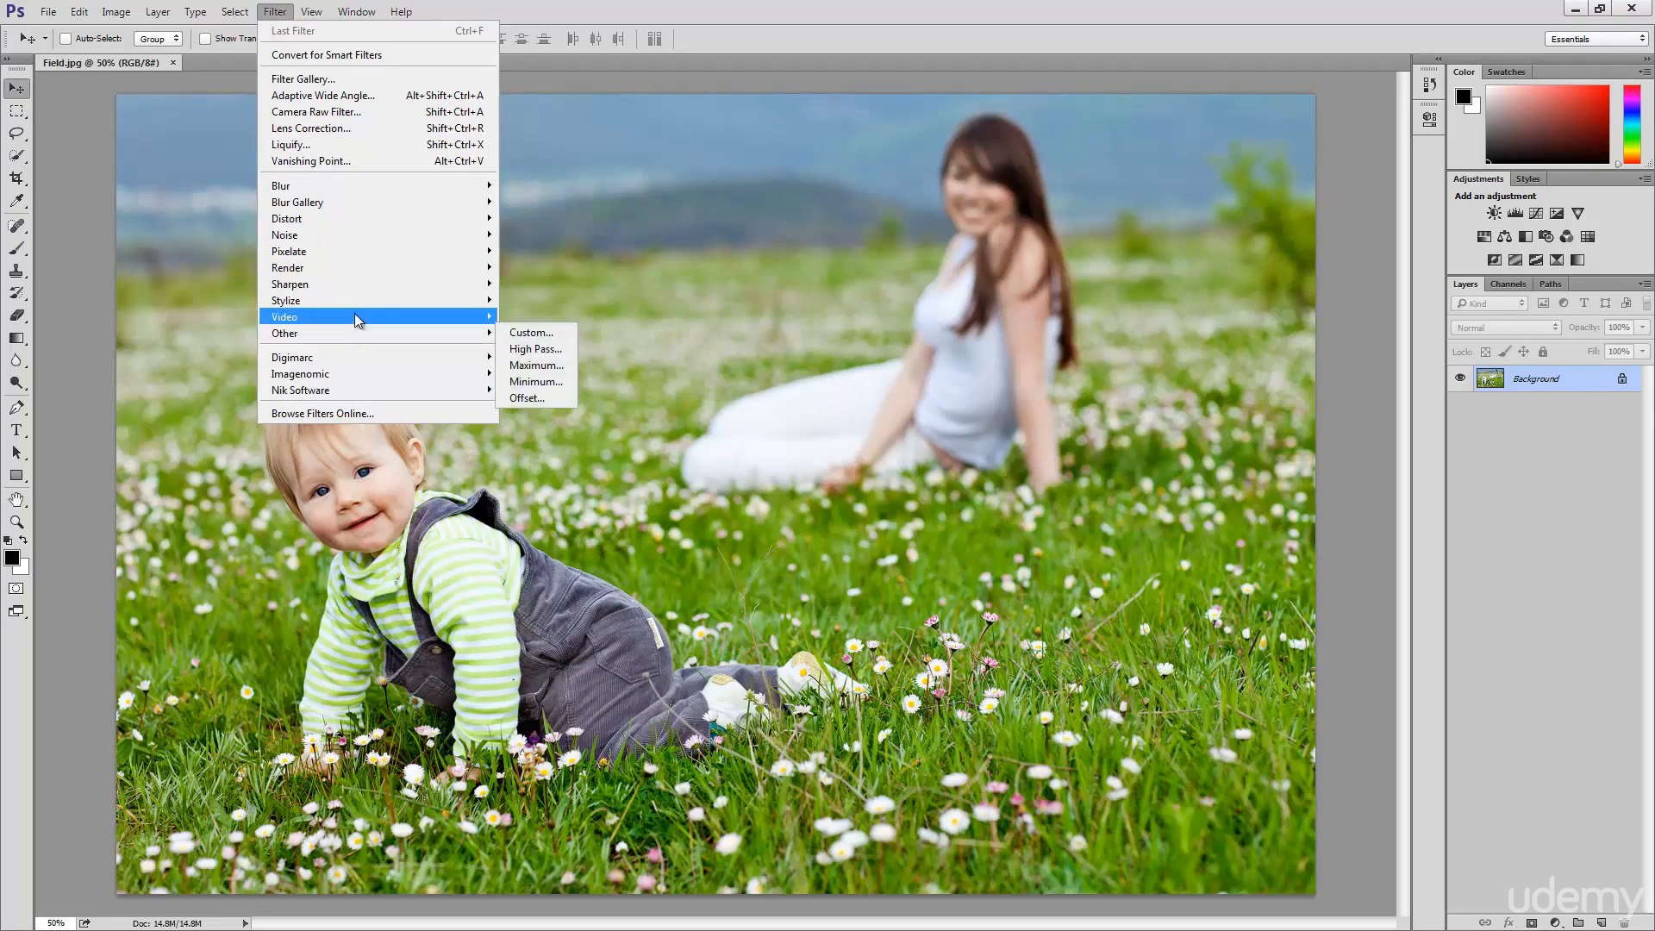
pyautogui.moveTo(407, 183)
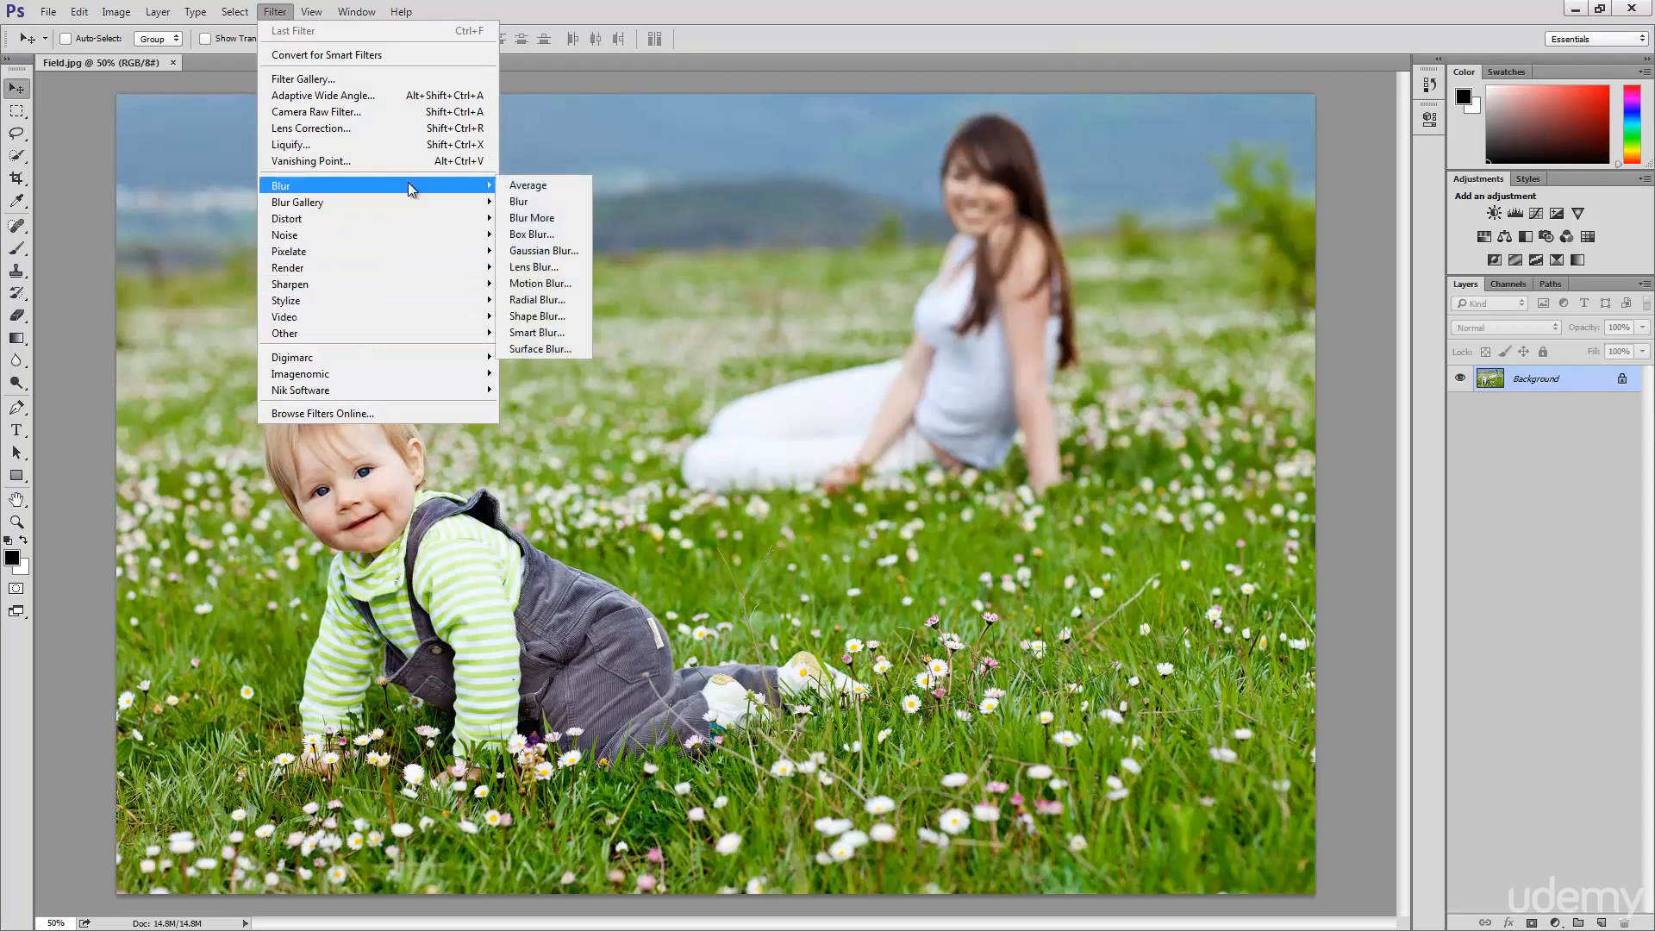
pyautogui.click(274, 14)
pyautogui.click(274, 14)
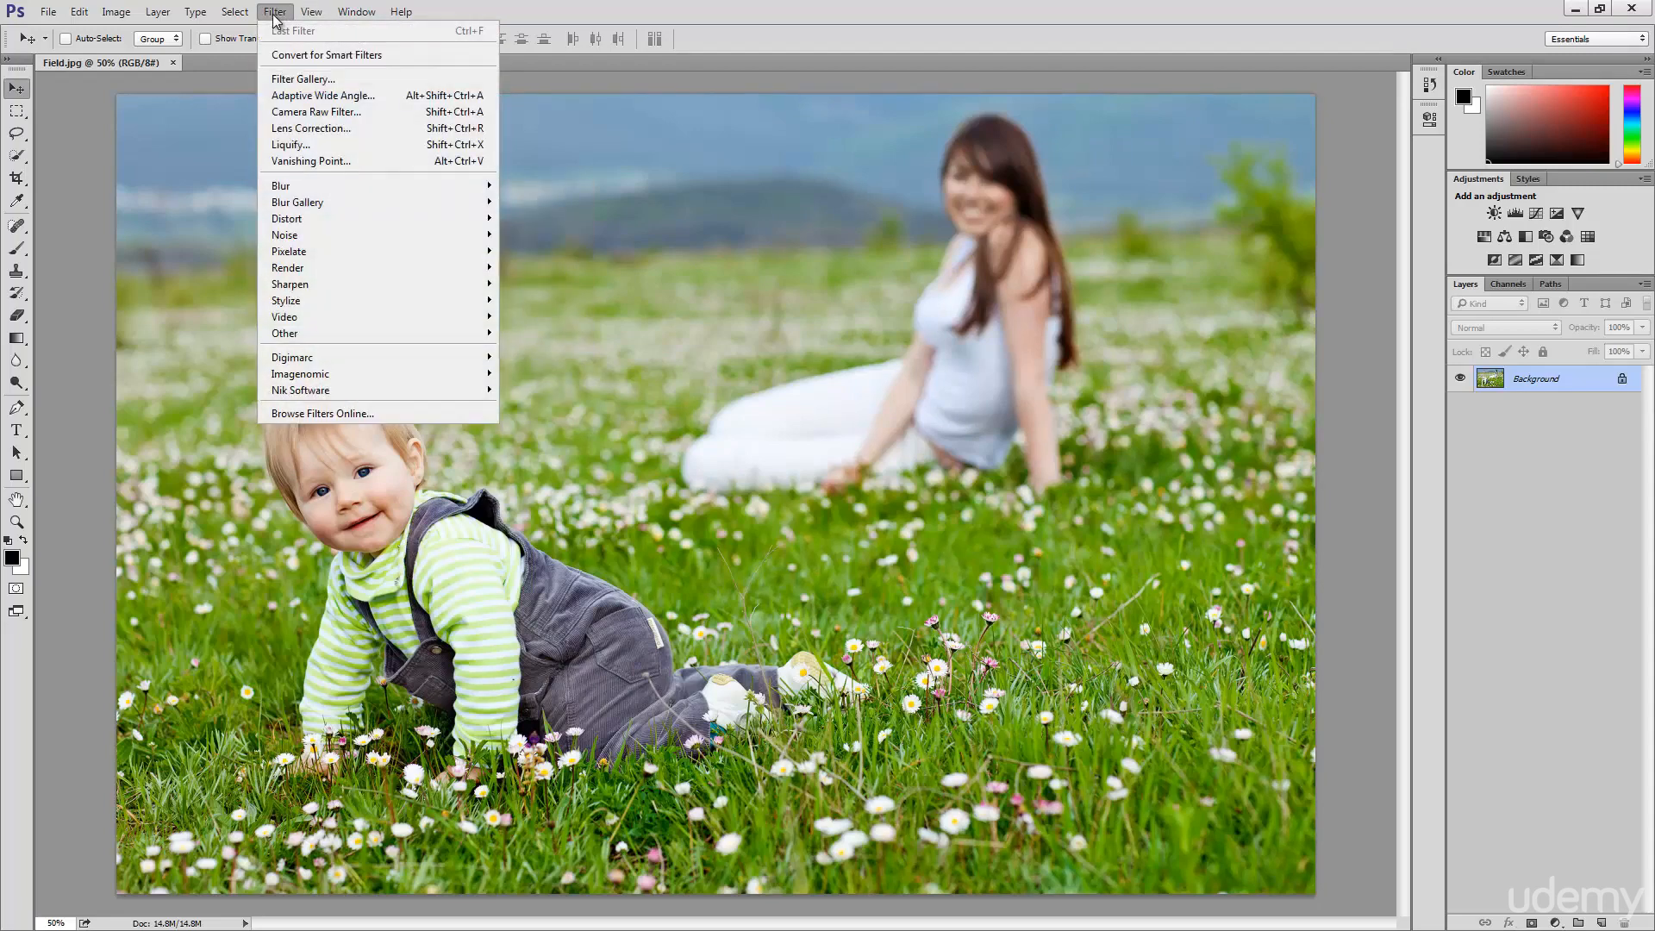
pyautogui.click(274, 14)
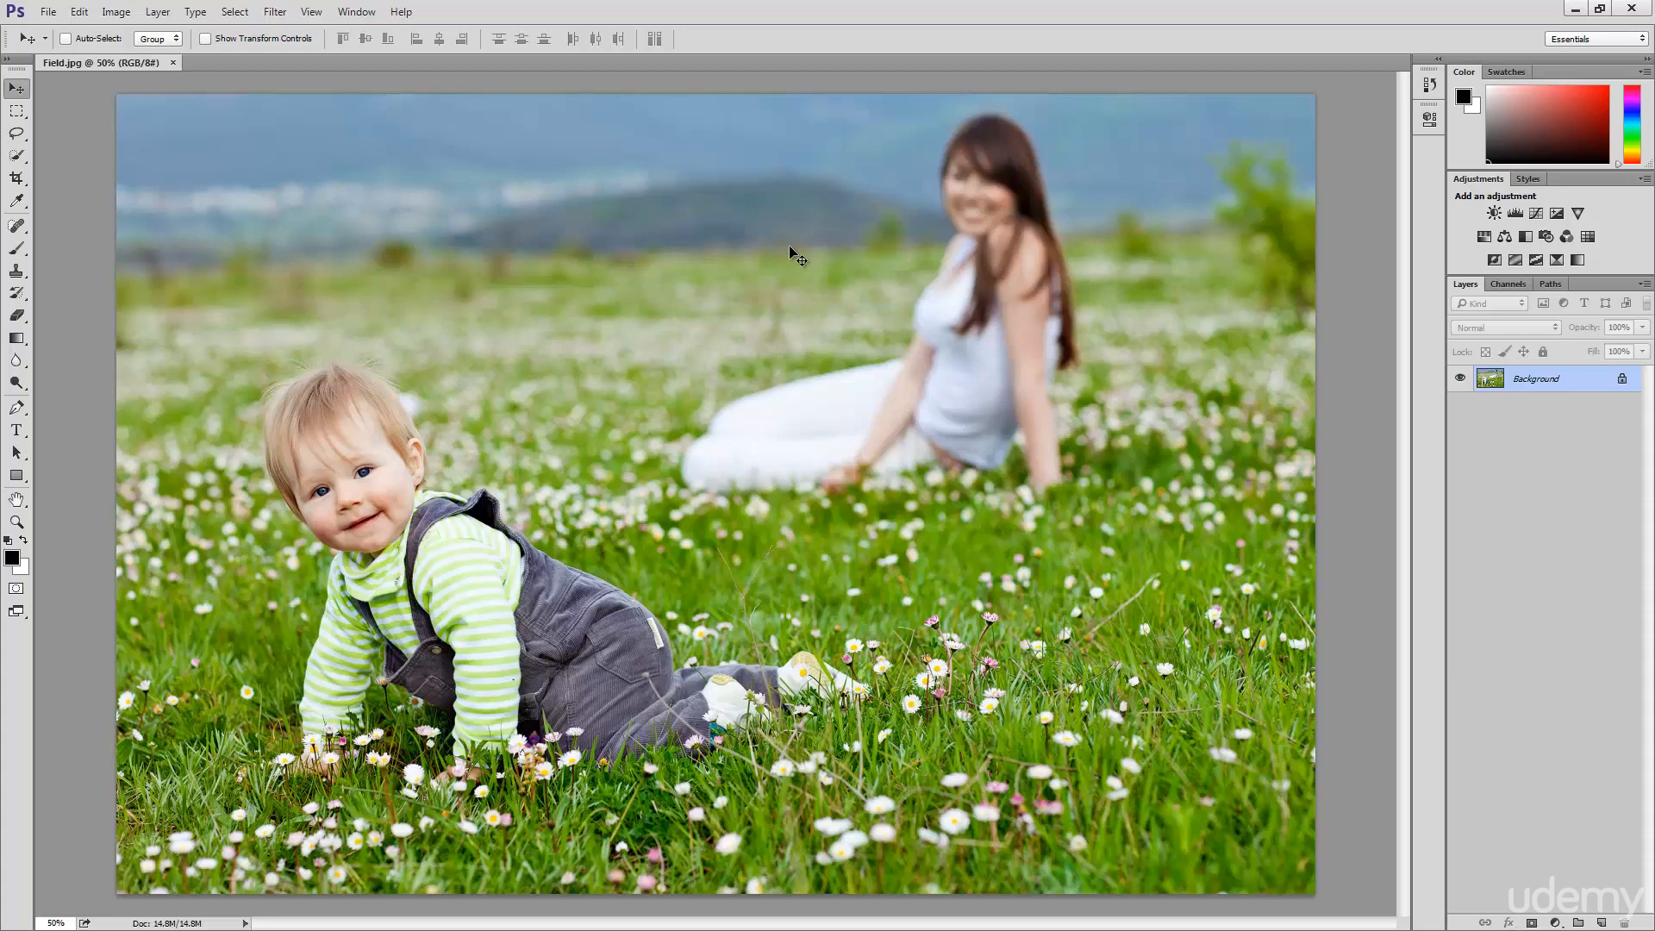
# - Duplicate the Background layer and convert the copy to a smart object
pyautogui.moveTo(1544, 394); pyautogui.dragTo(1602, 922)
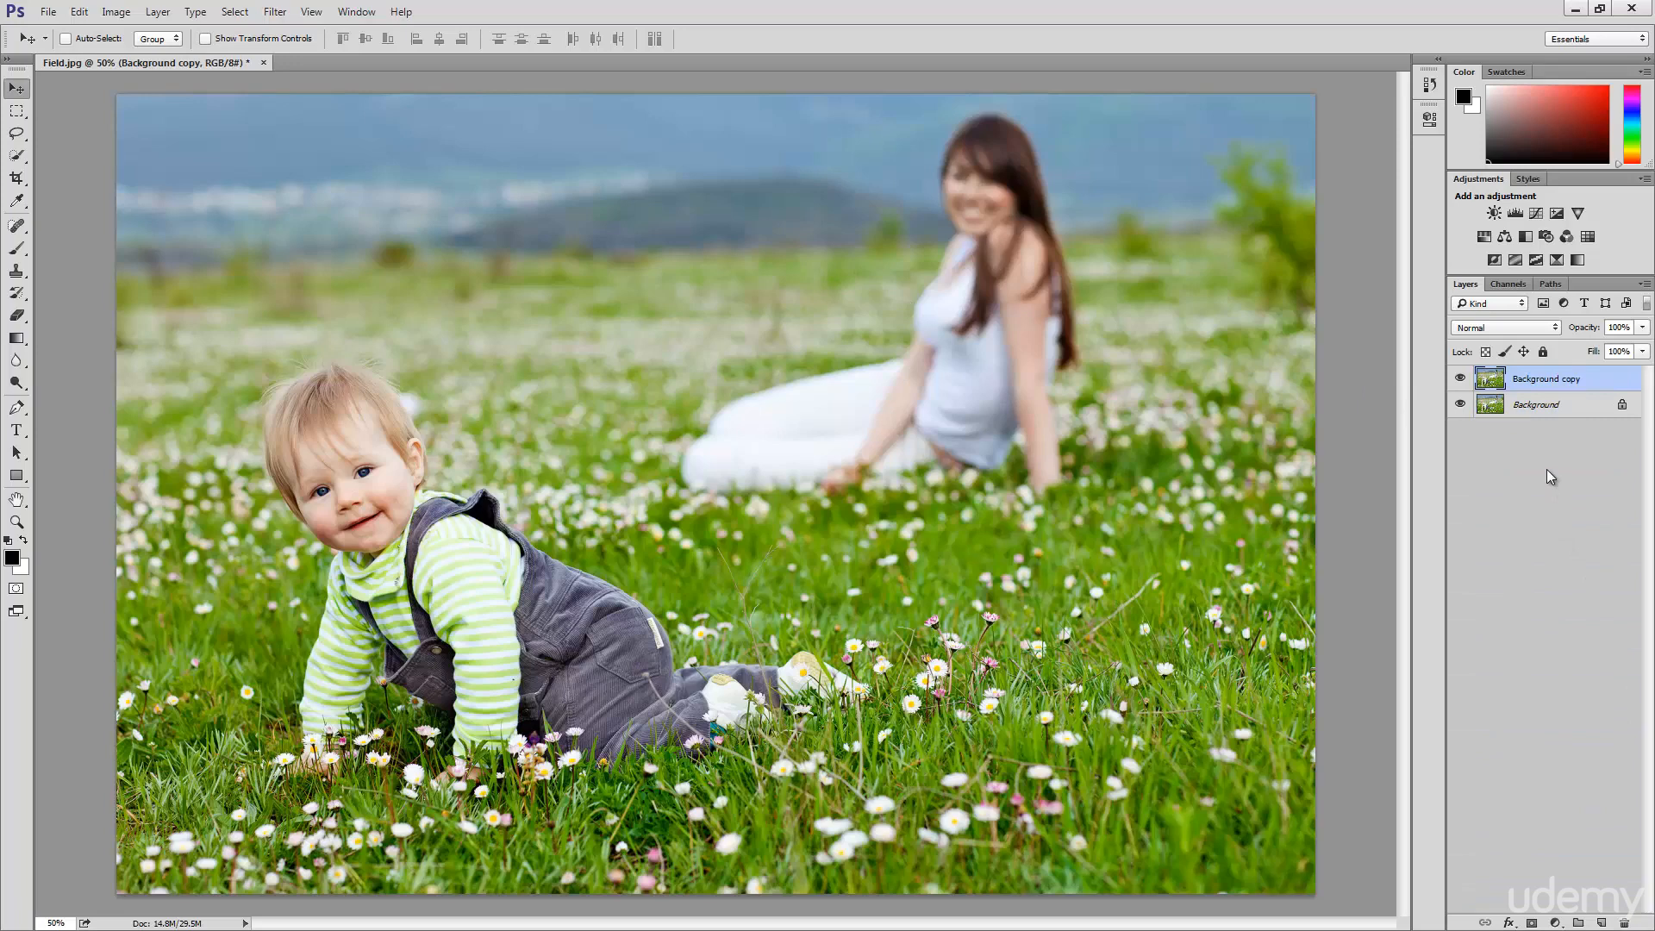
pyautogui.click(1560, 406)
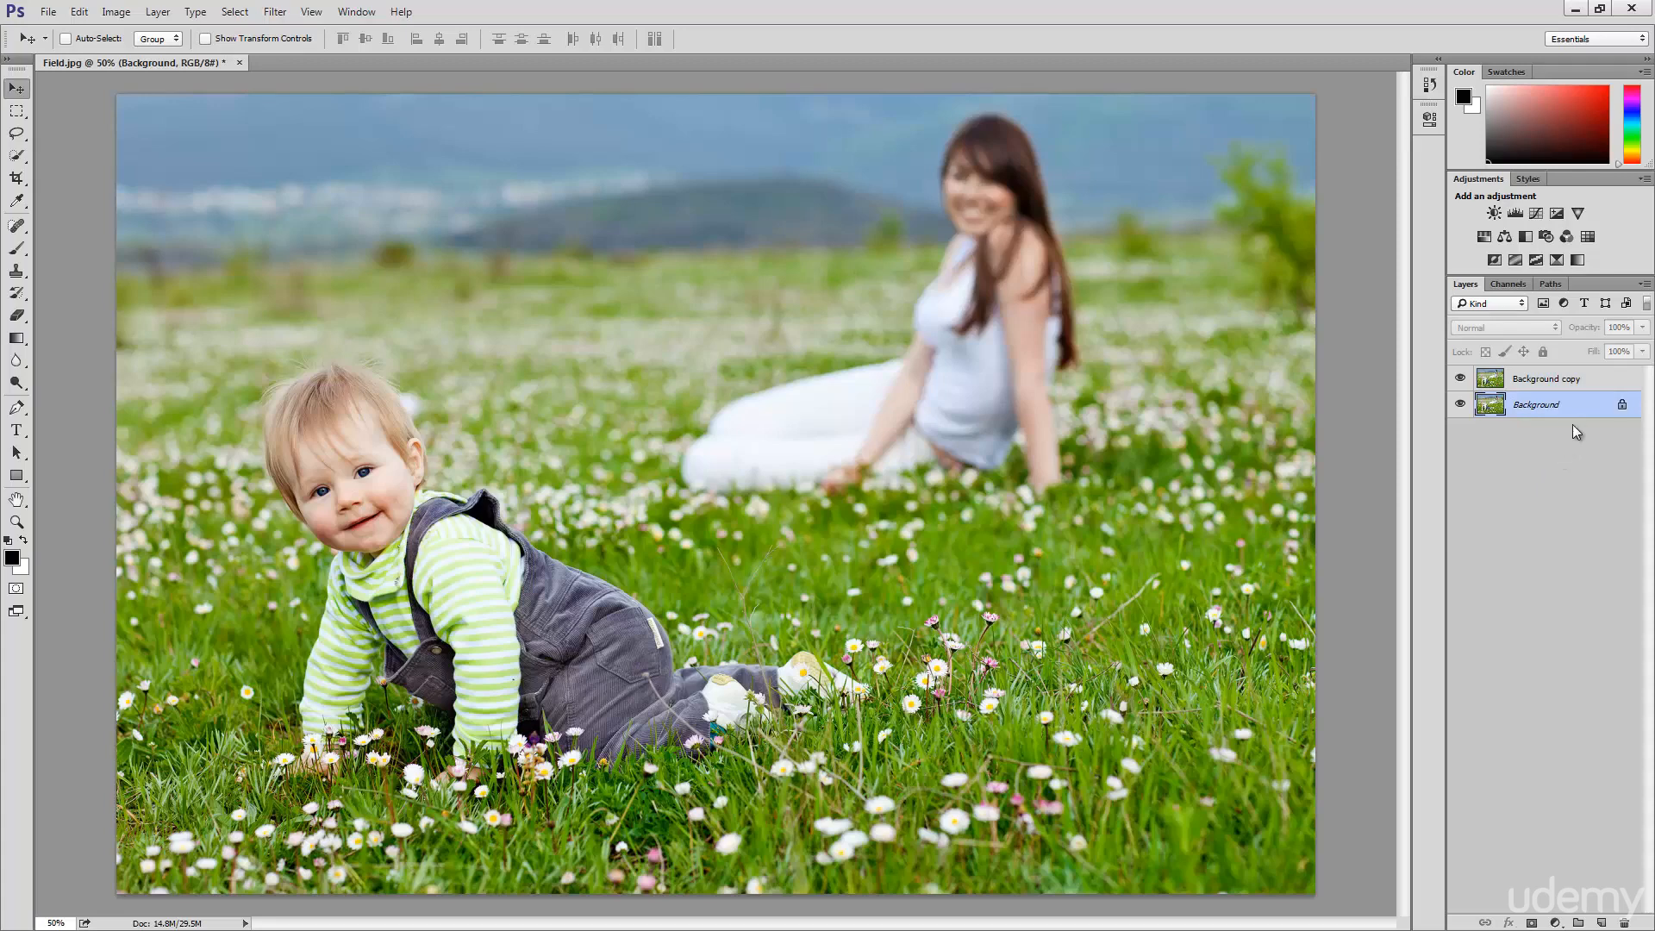
pyautogui.click(1594, 385)
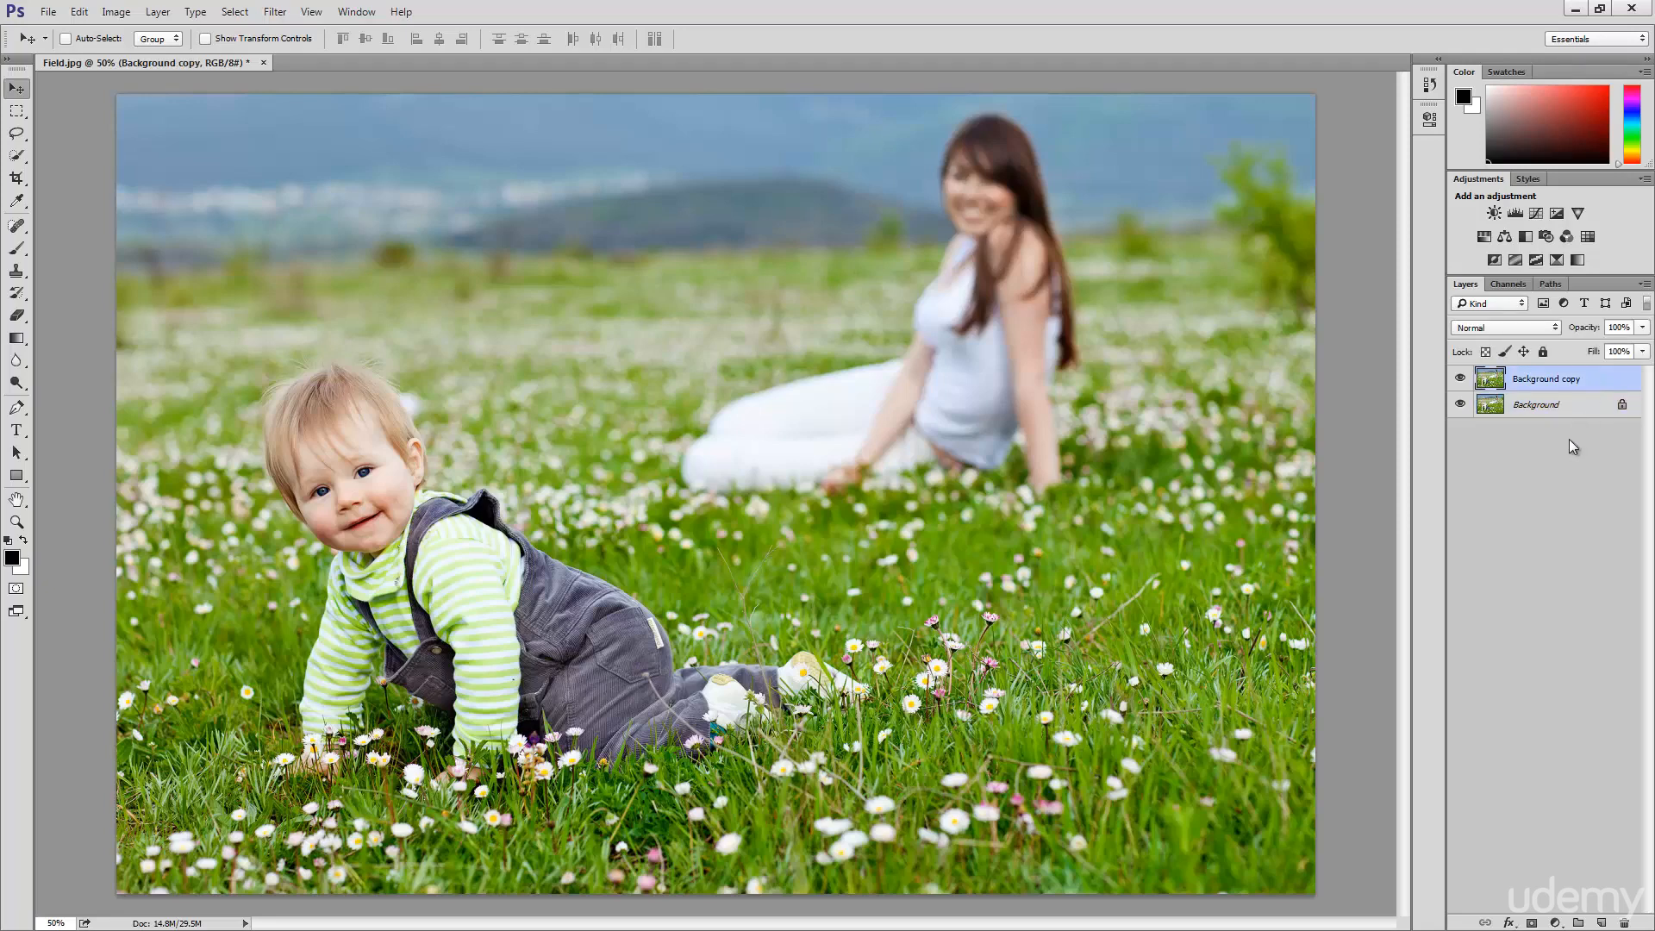
pyautogui.rightClick(1592, 387)
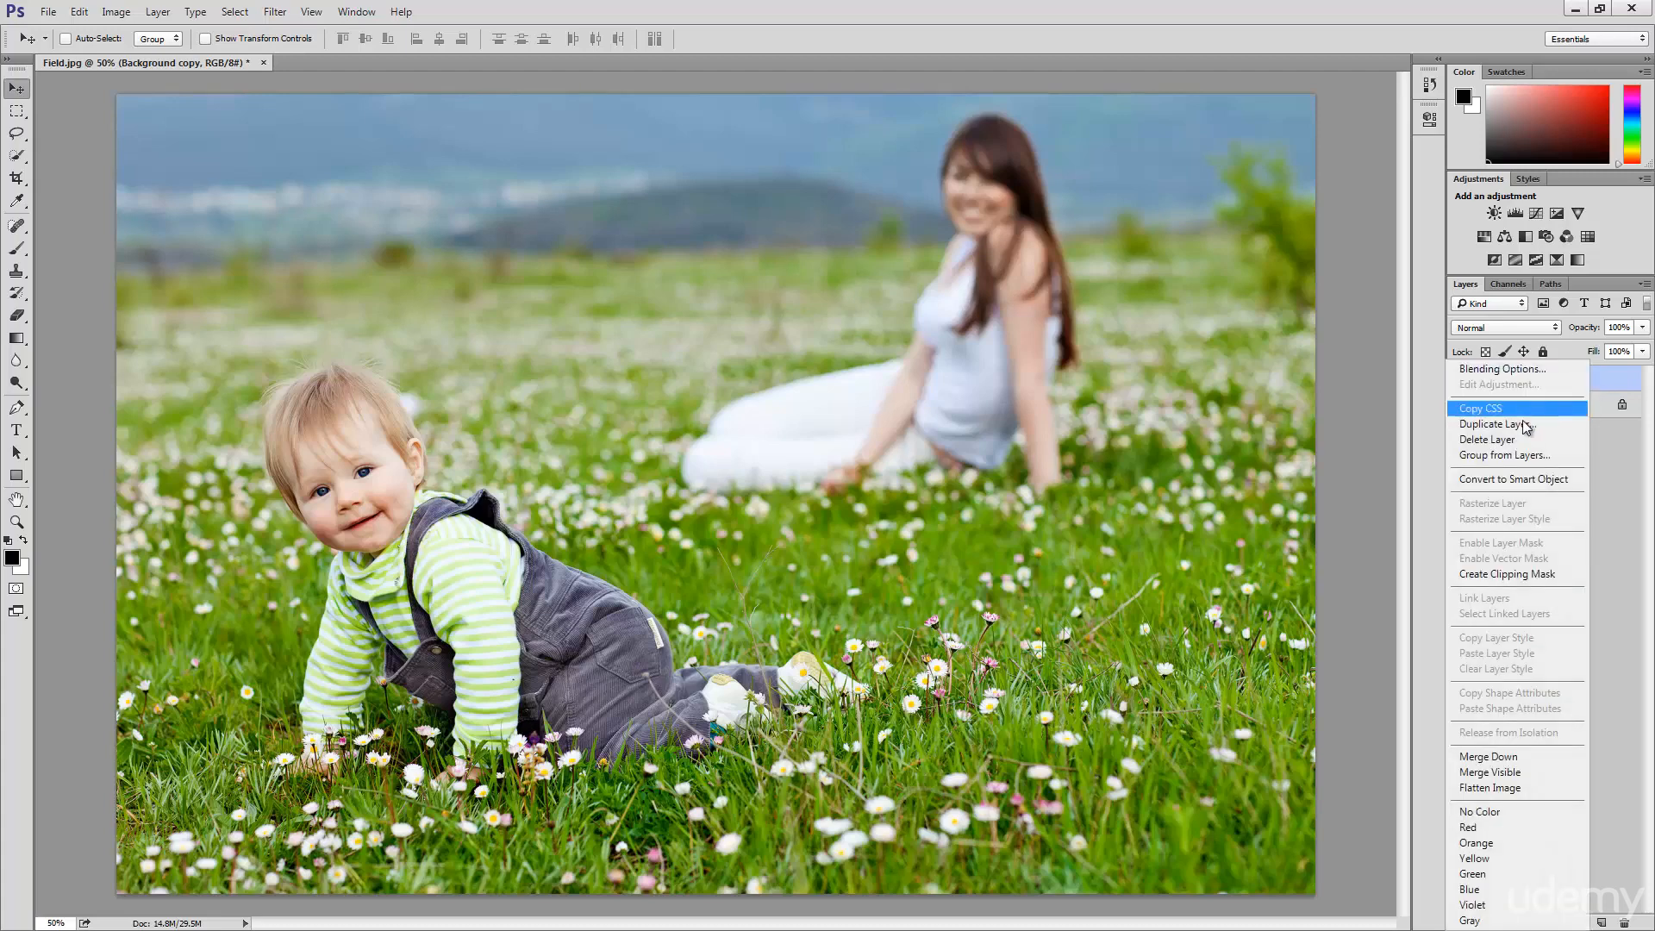
pyautogui.click(1574, 488)
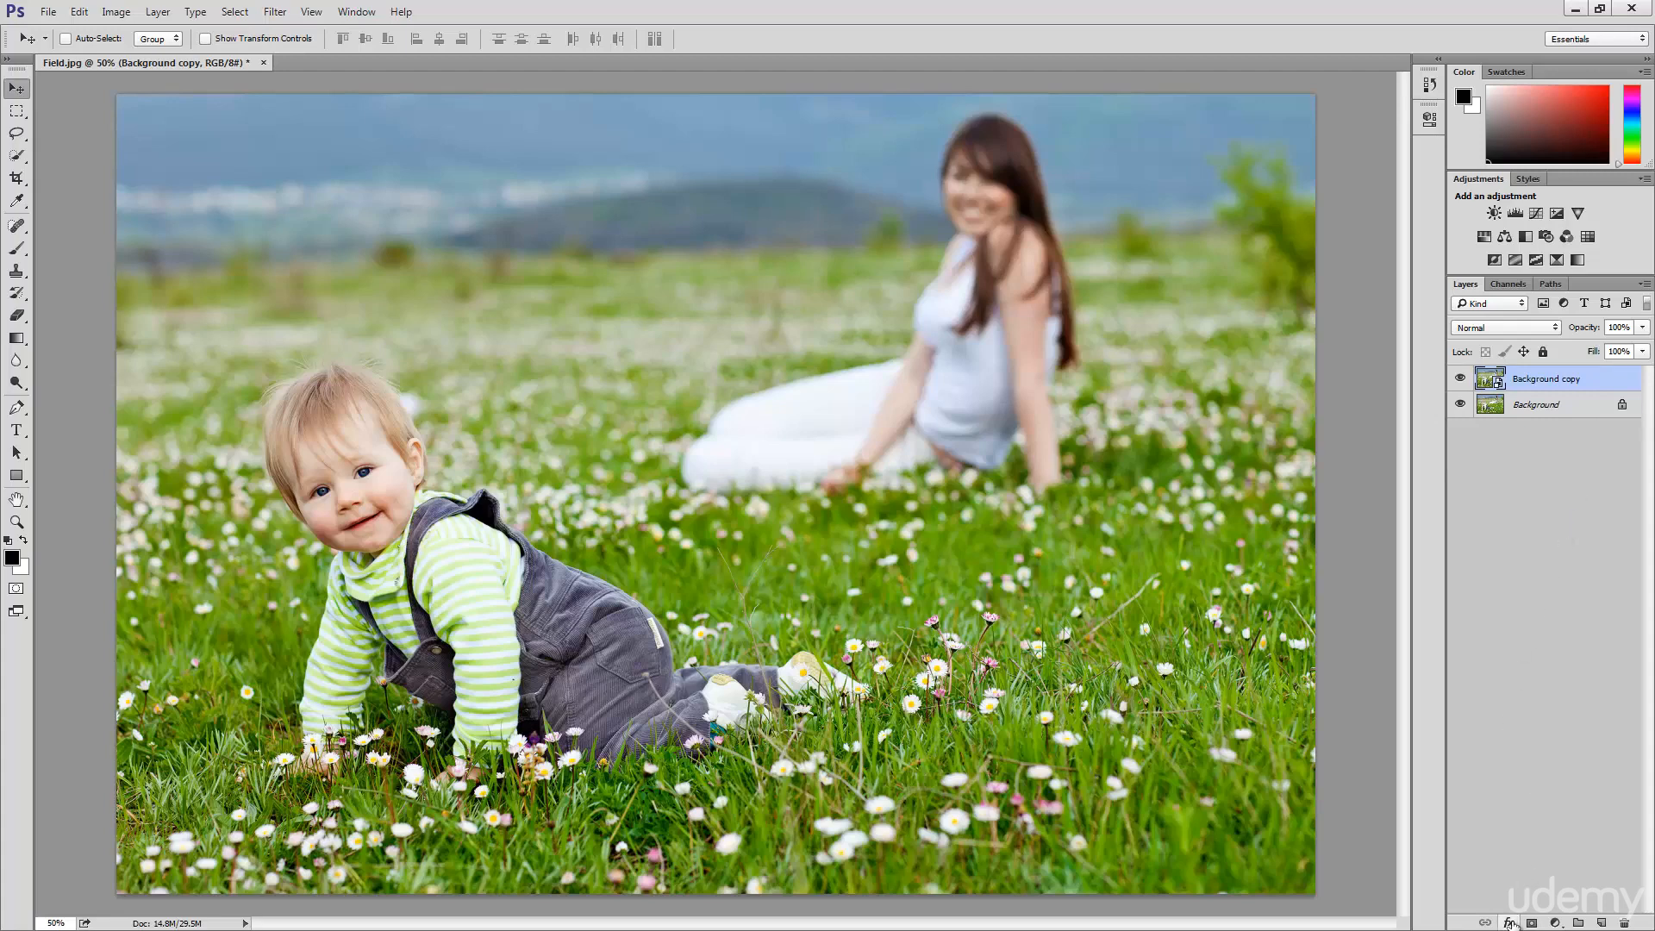
# - Add a Curves adjustment layer above the smart object and raise the RGB curve's black point to about half height
pyautogui.click(1555, 923)
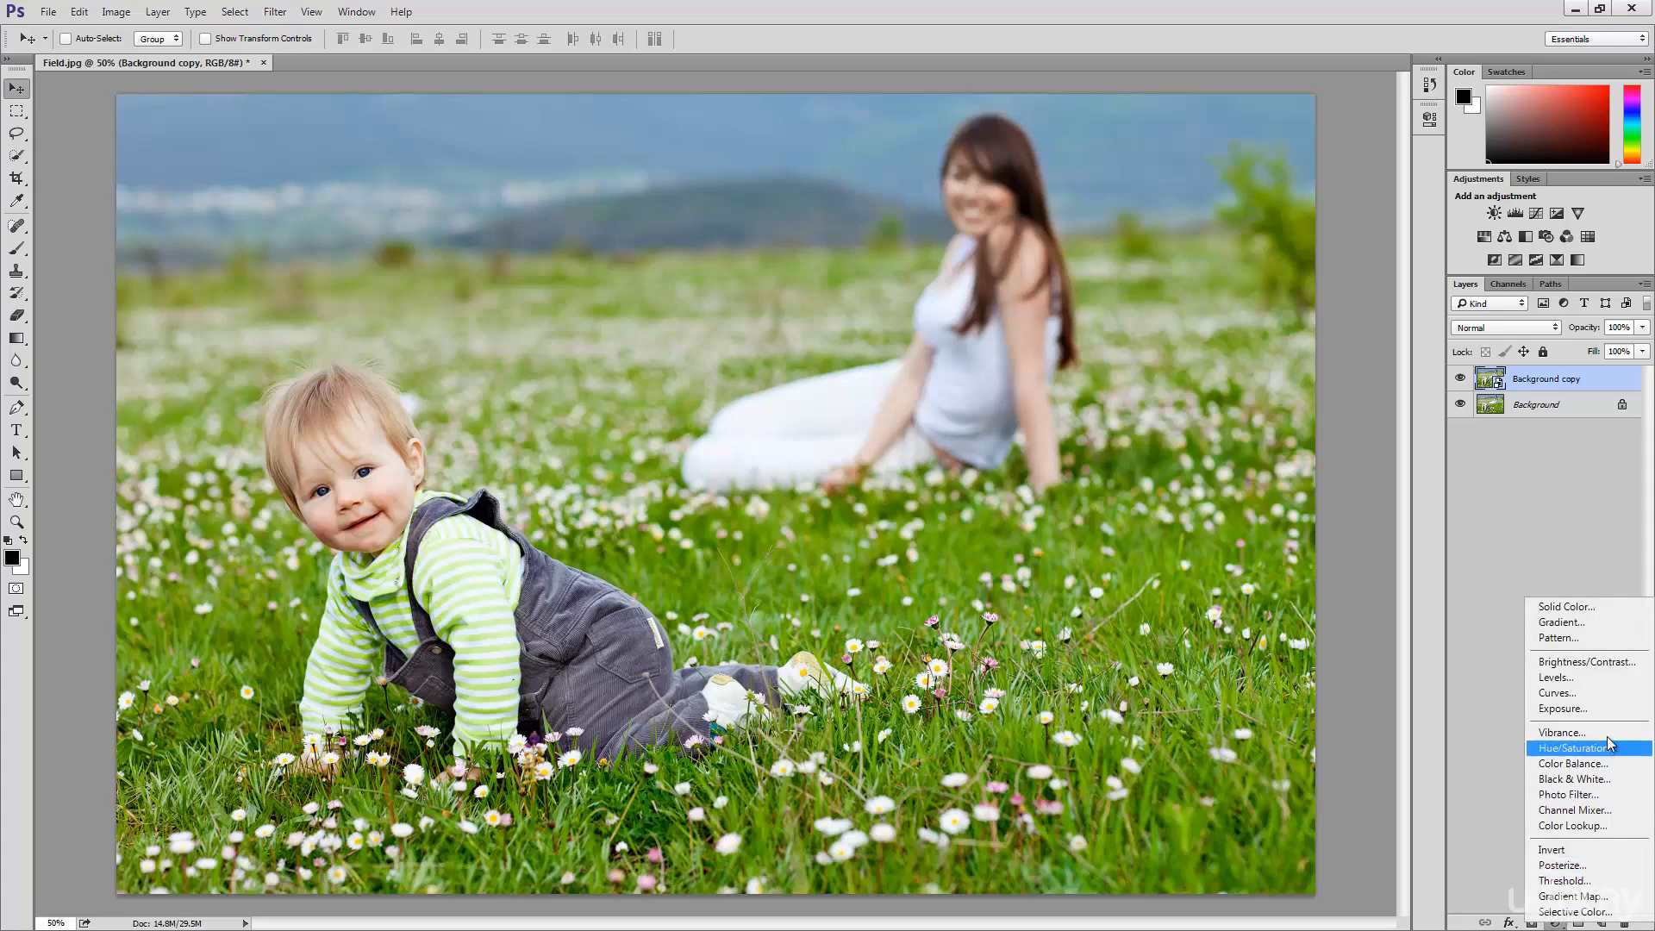
pyautogui.click(1589, 693)
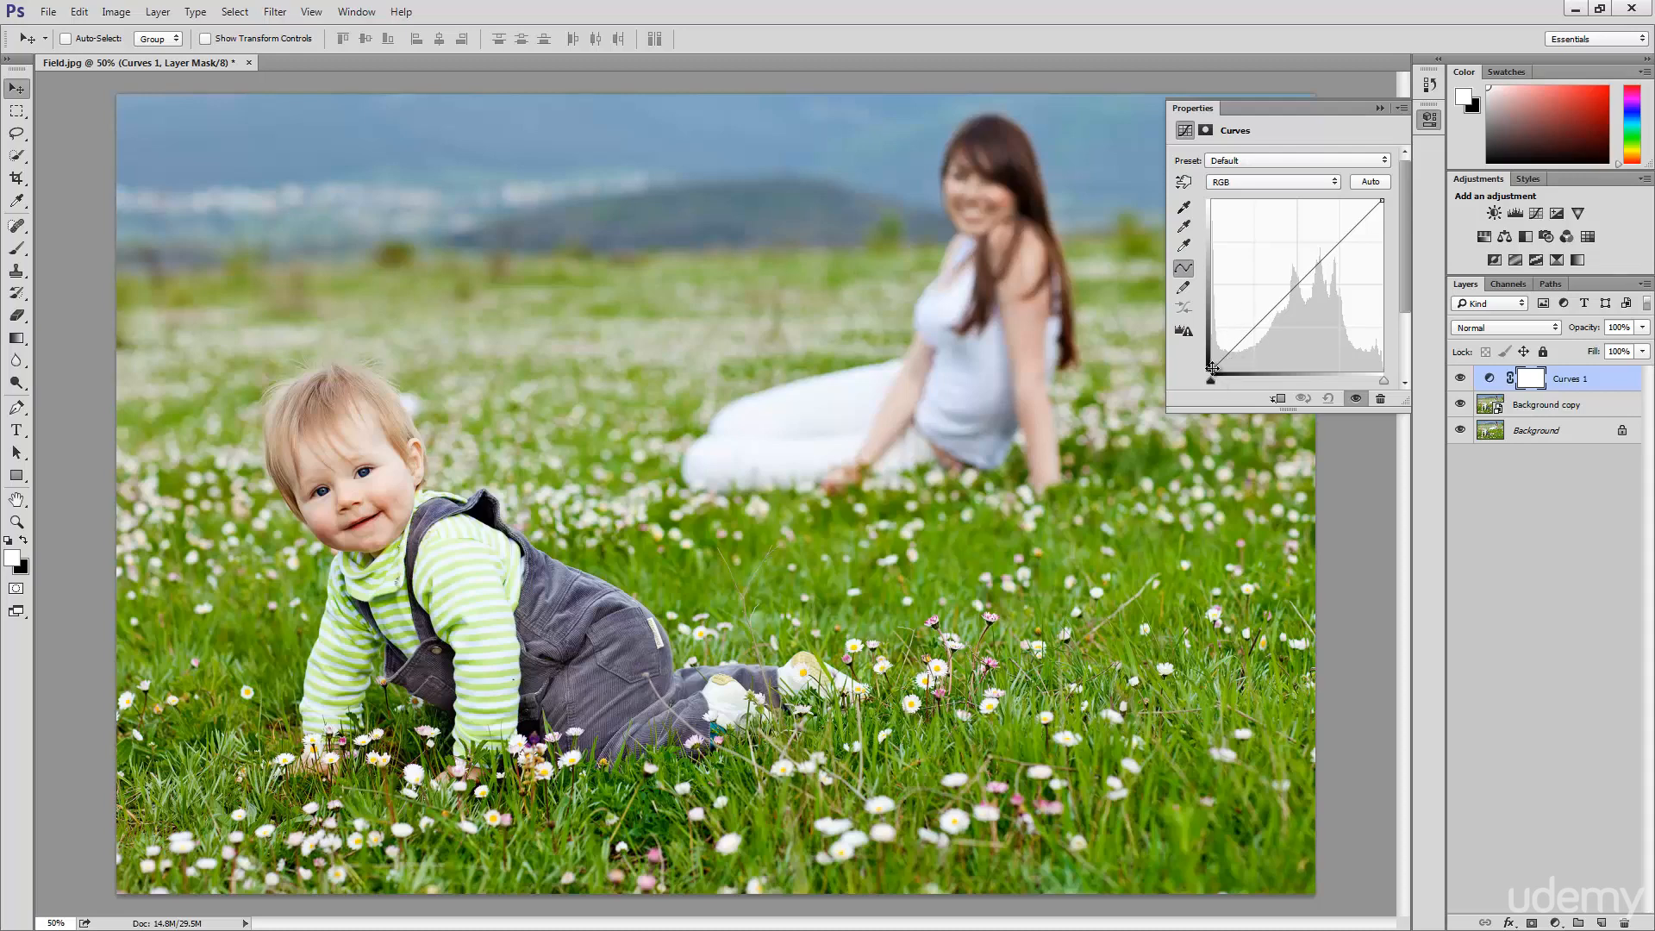
pyautogui.moveTo(1213, 377); pyautogui.dragTo(1160, 285)
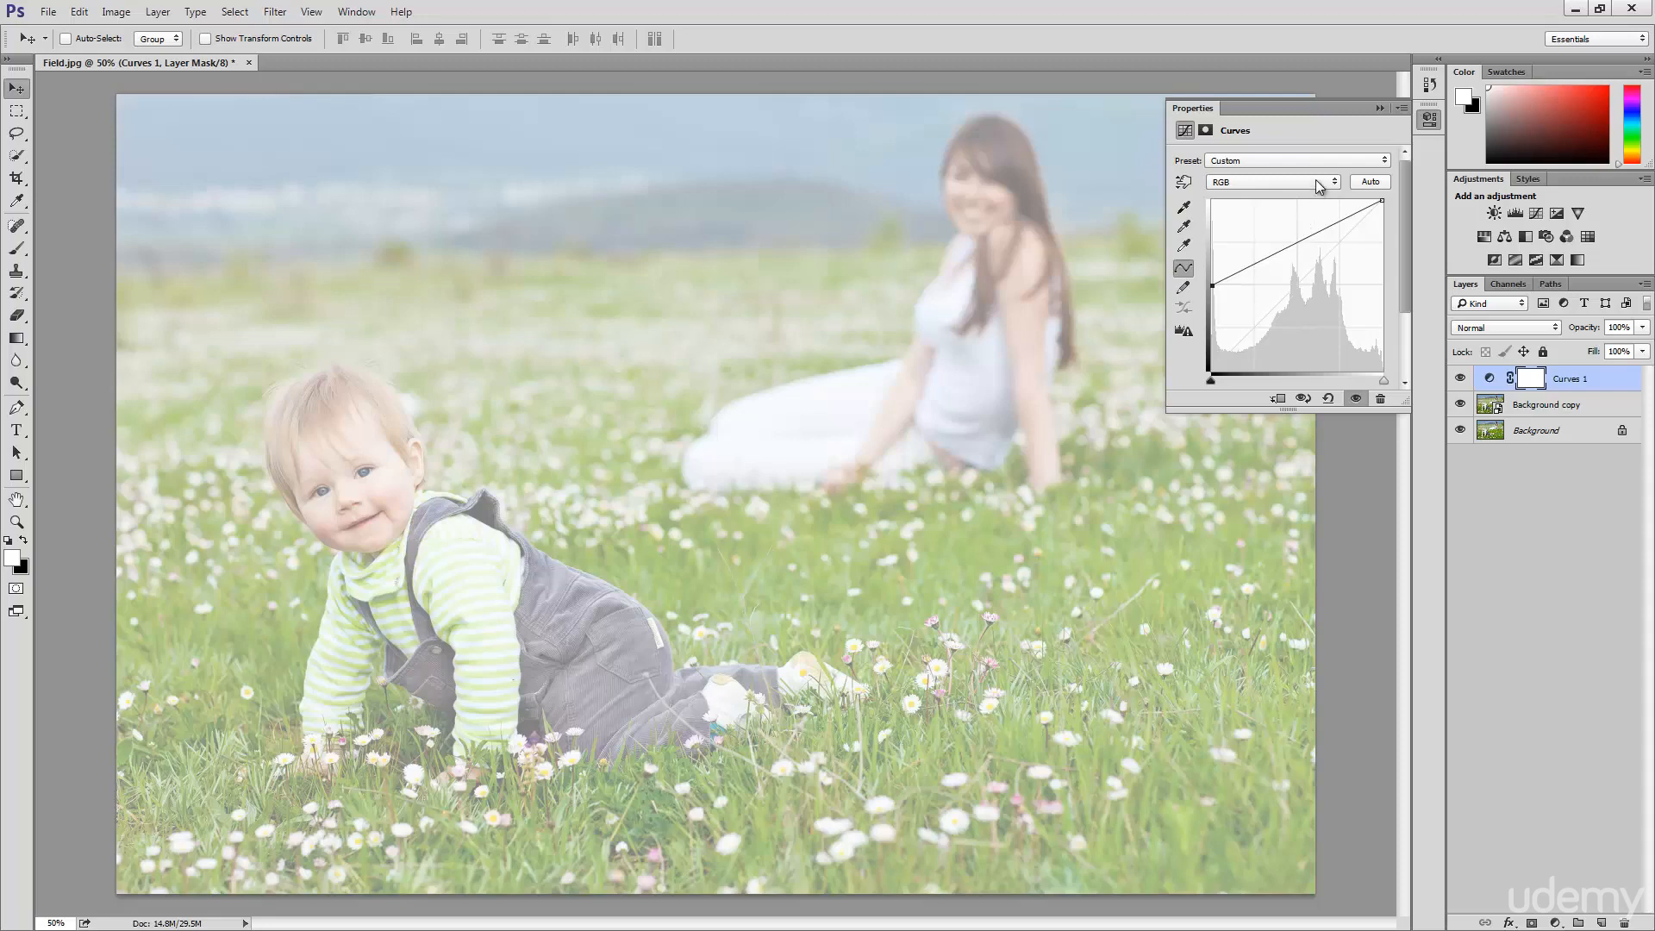
# - Raise the midpoint of the Red channel curve slightly to add red to the midtones
pyautogui.click(1241, 187)
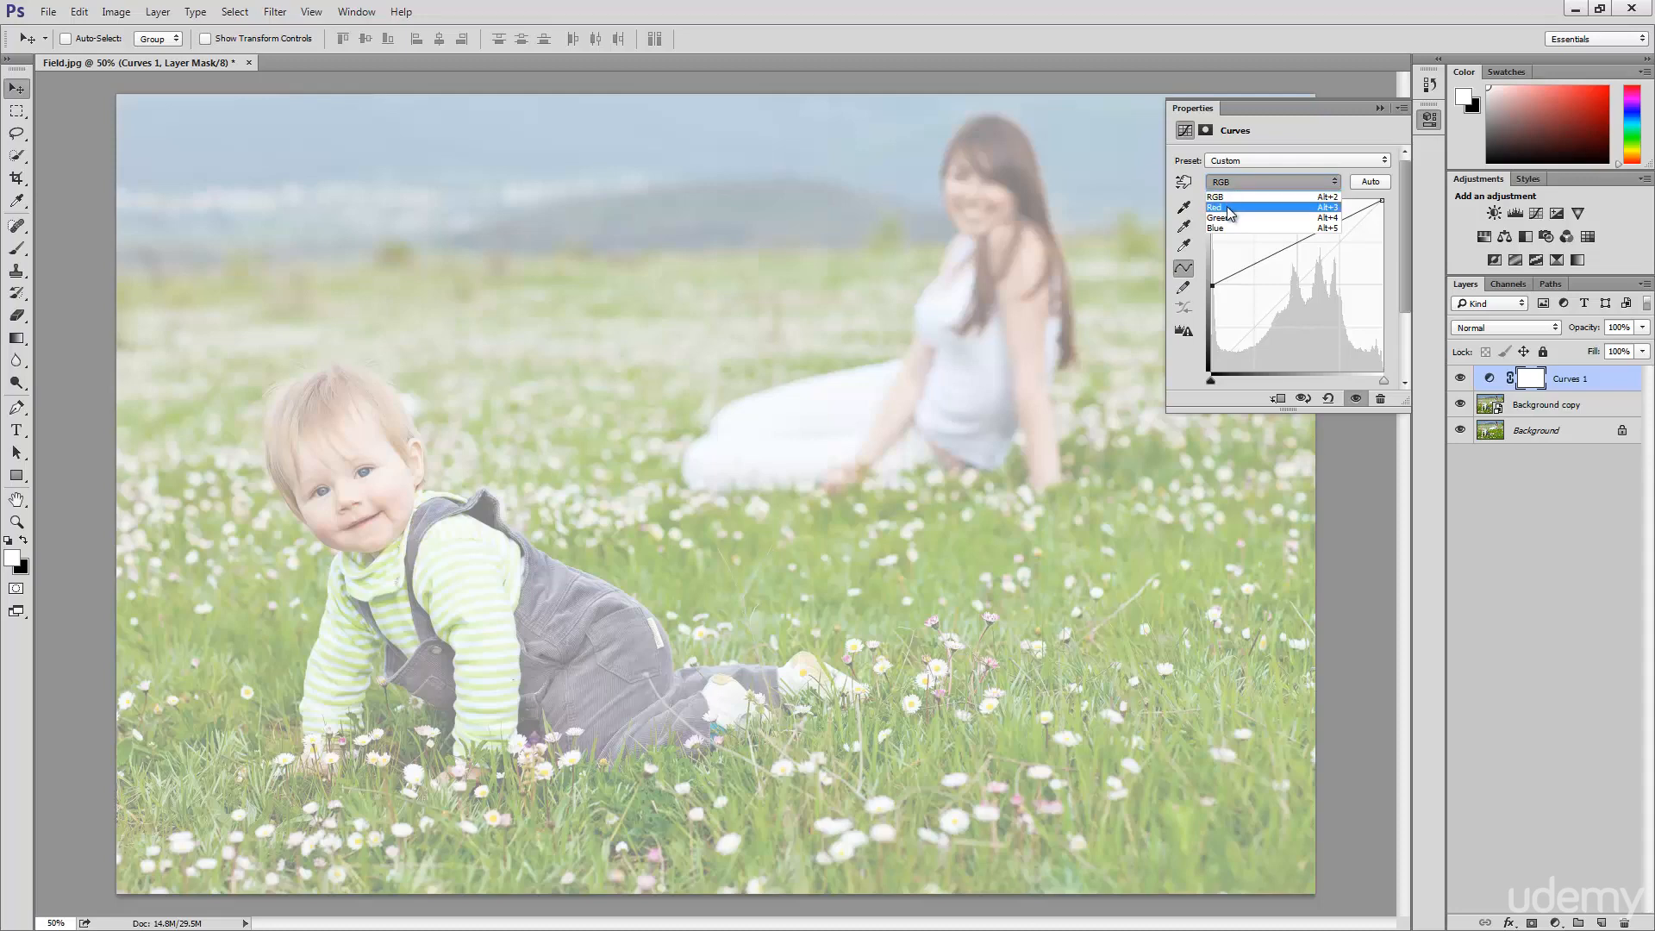
pyautogui.click(1230, 210)
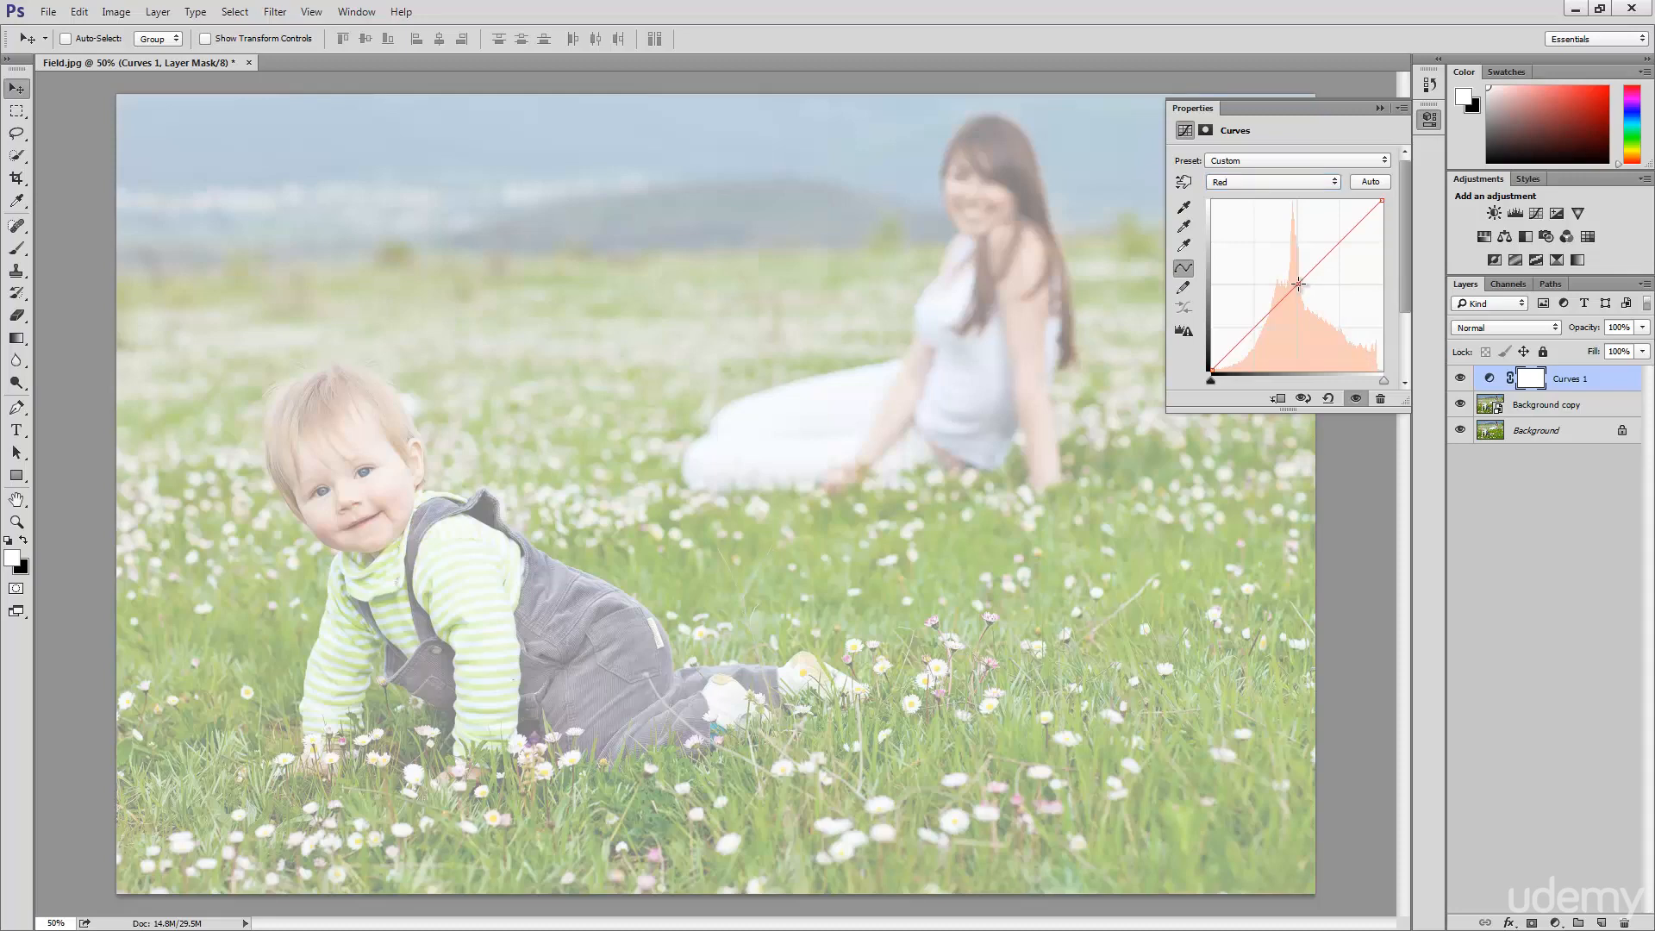
pyautogui.moveTo(1298, 284); pyautogui.dragTo(1281, 268)
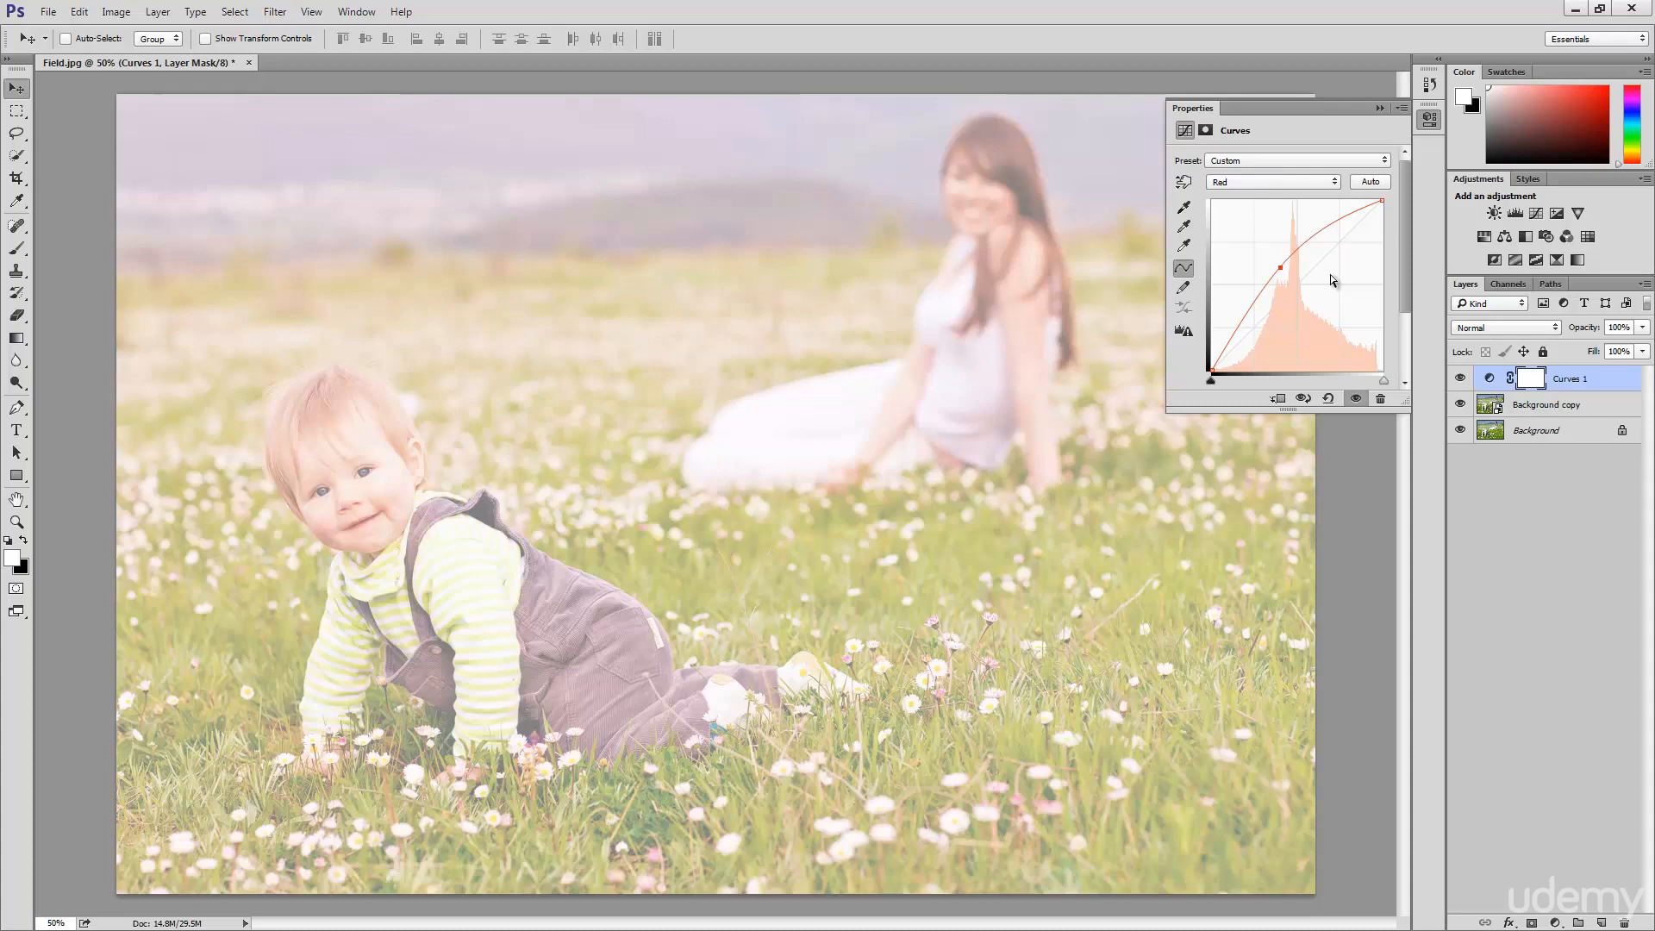
# - Lower the midpoint of the Blue channel curve slightly to warm the midtones, and close the curve settings
pyautogui.click(1236, 188)
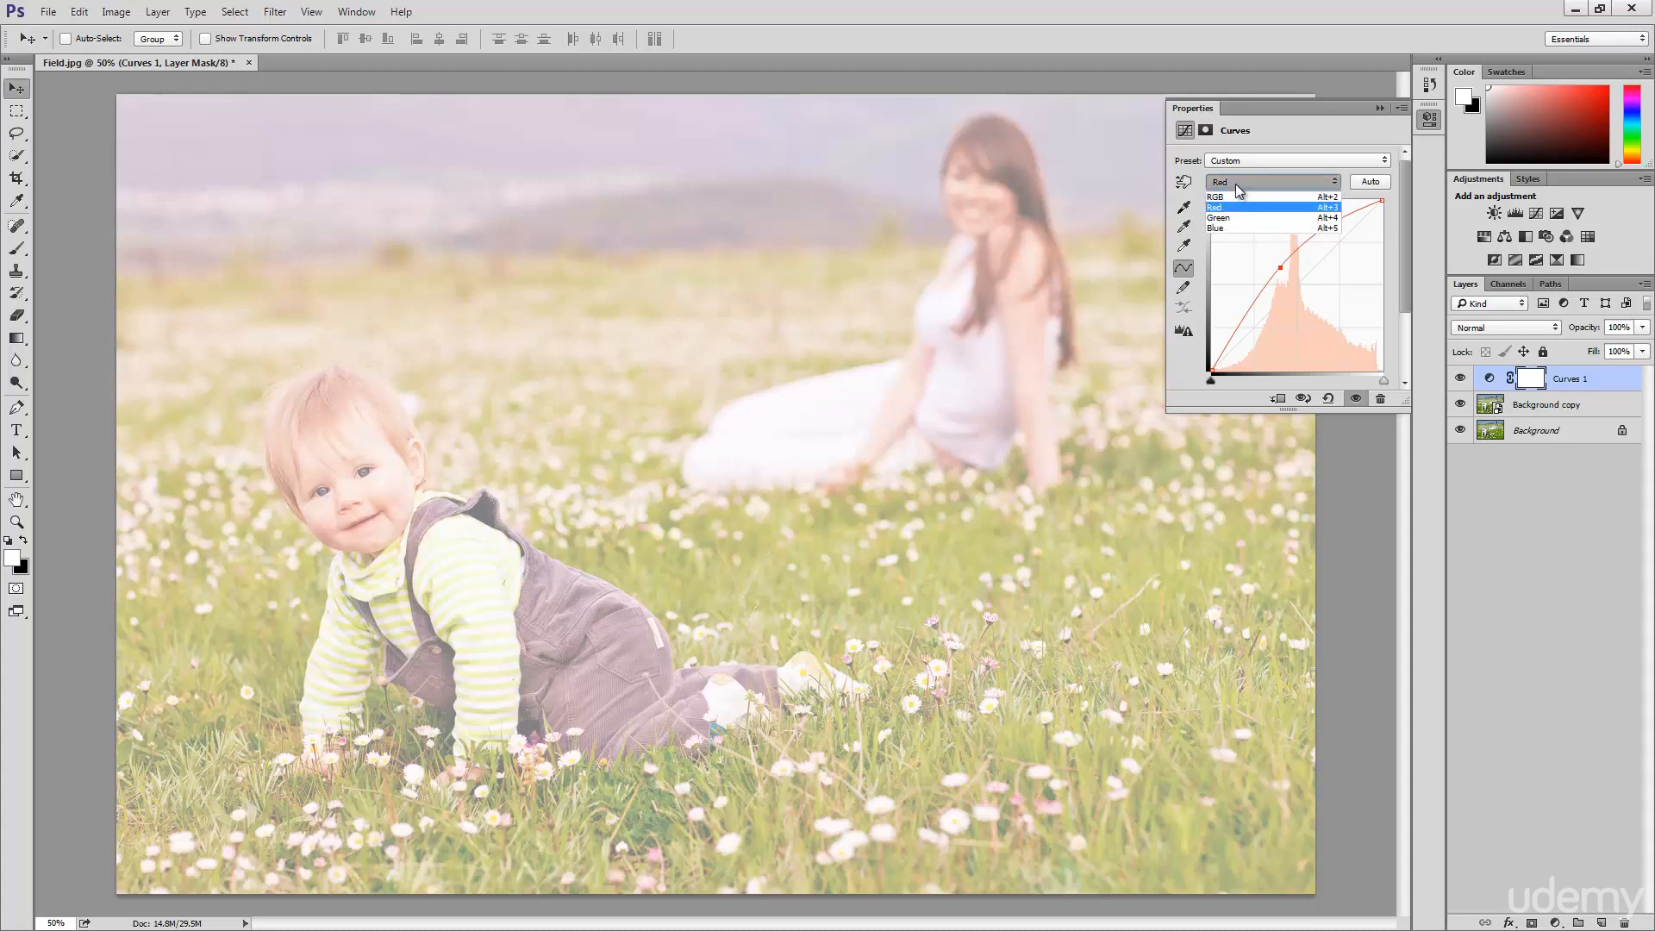
pyautogui.click(1237, 229)
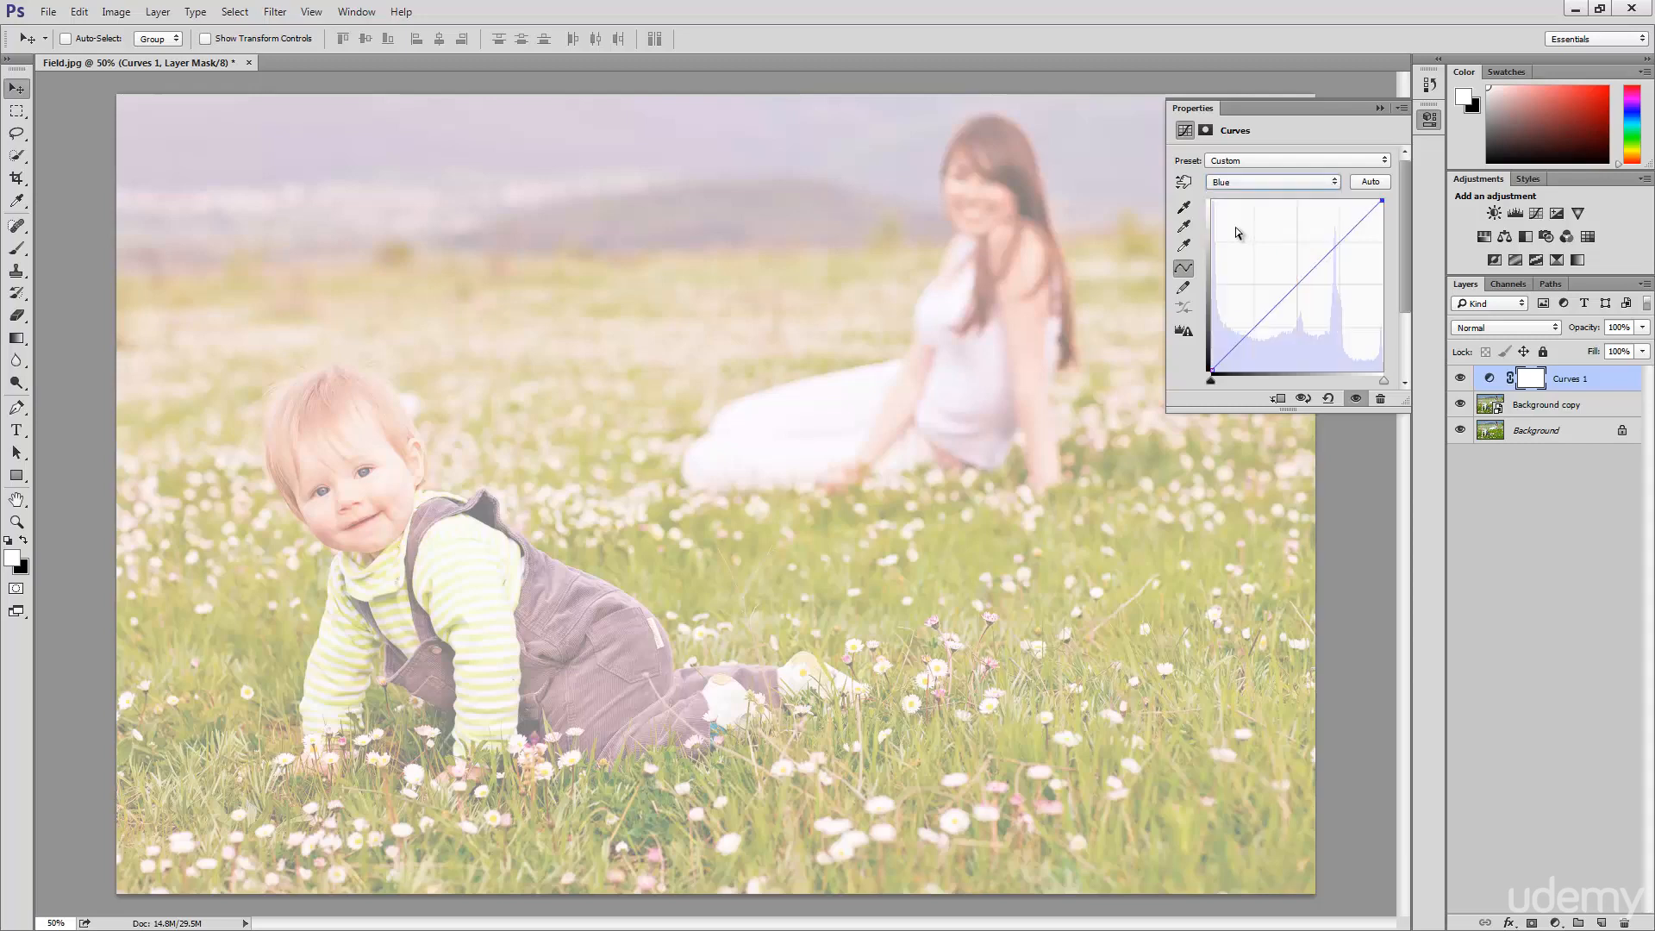
pyautogui.click(1298, 285)
pyautogui.moveTo(1298, 285); pyautogui.dragTo(1310, 299)
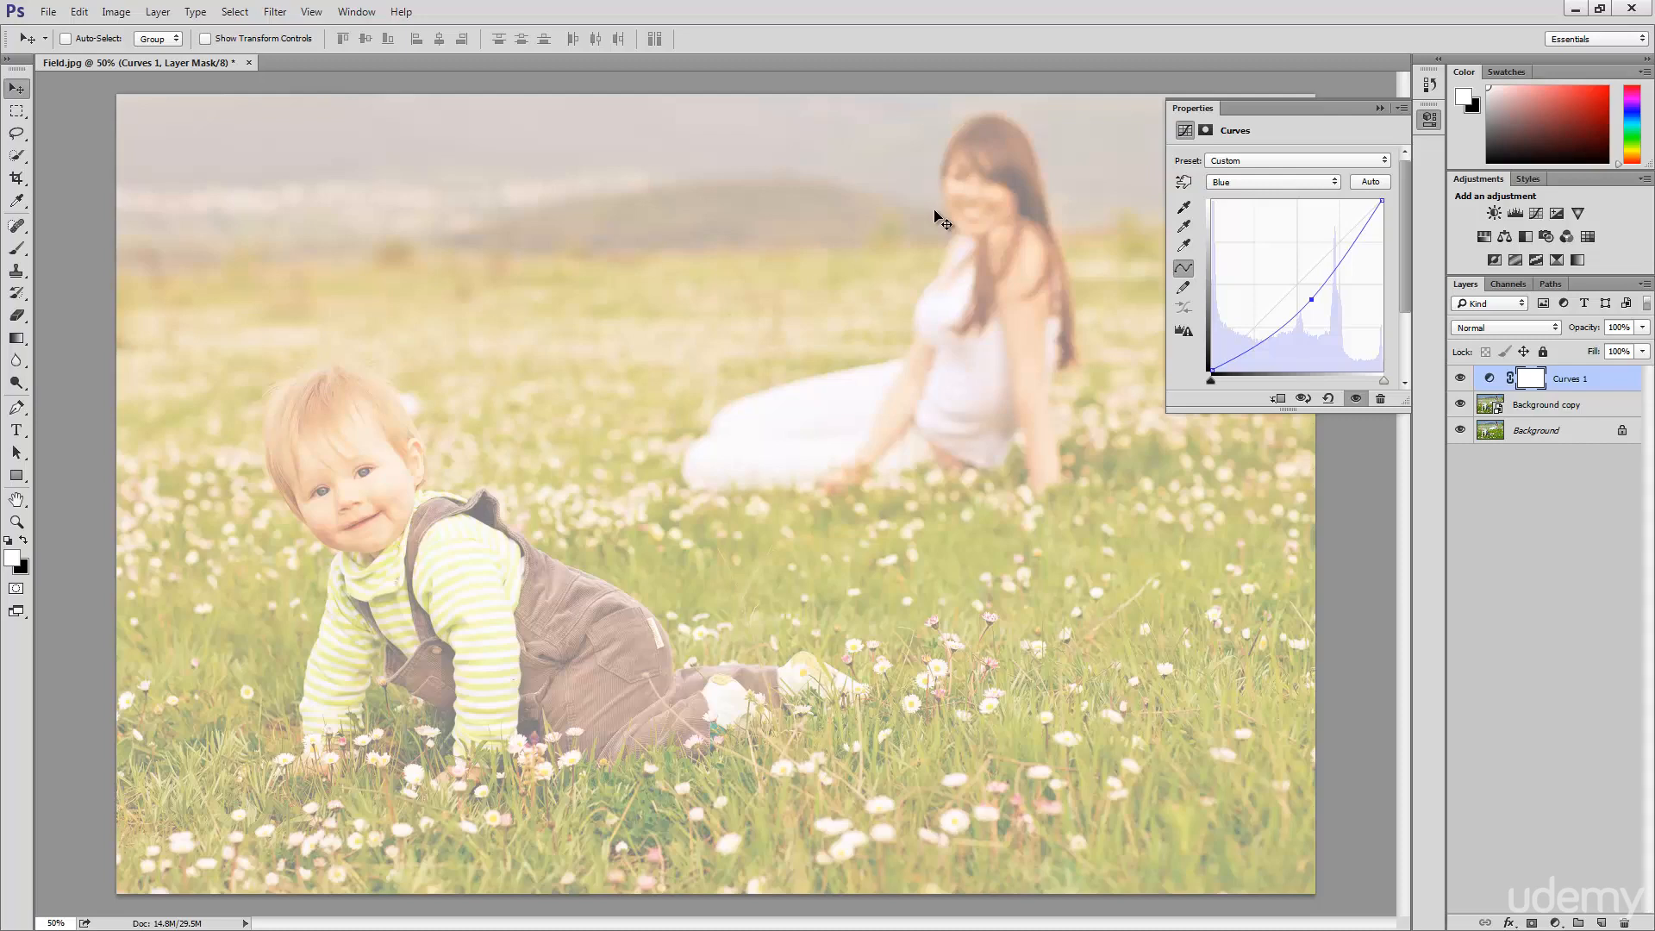
pyautogui.click(1431, 123)
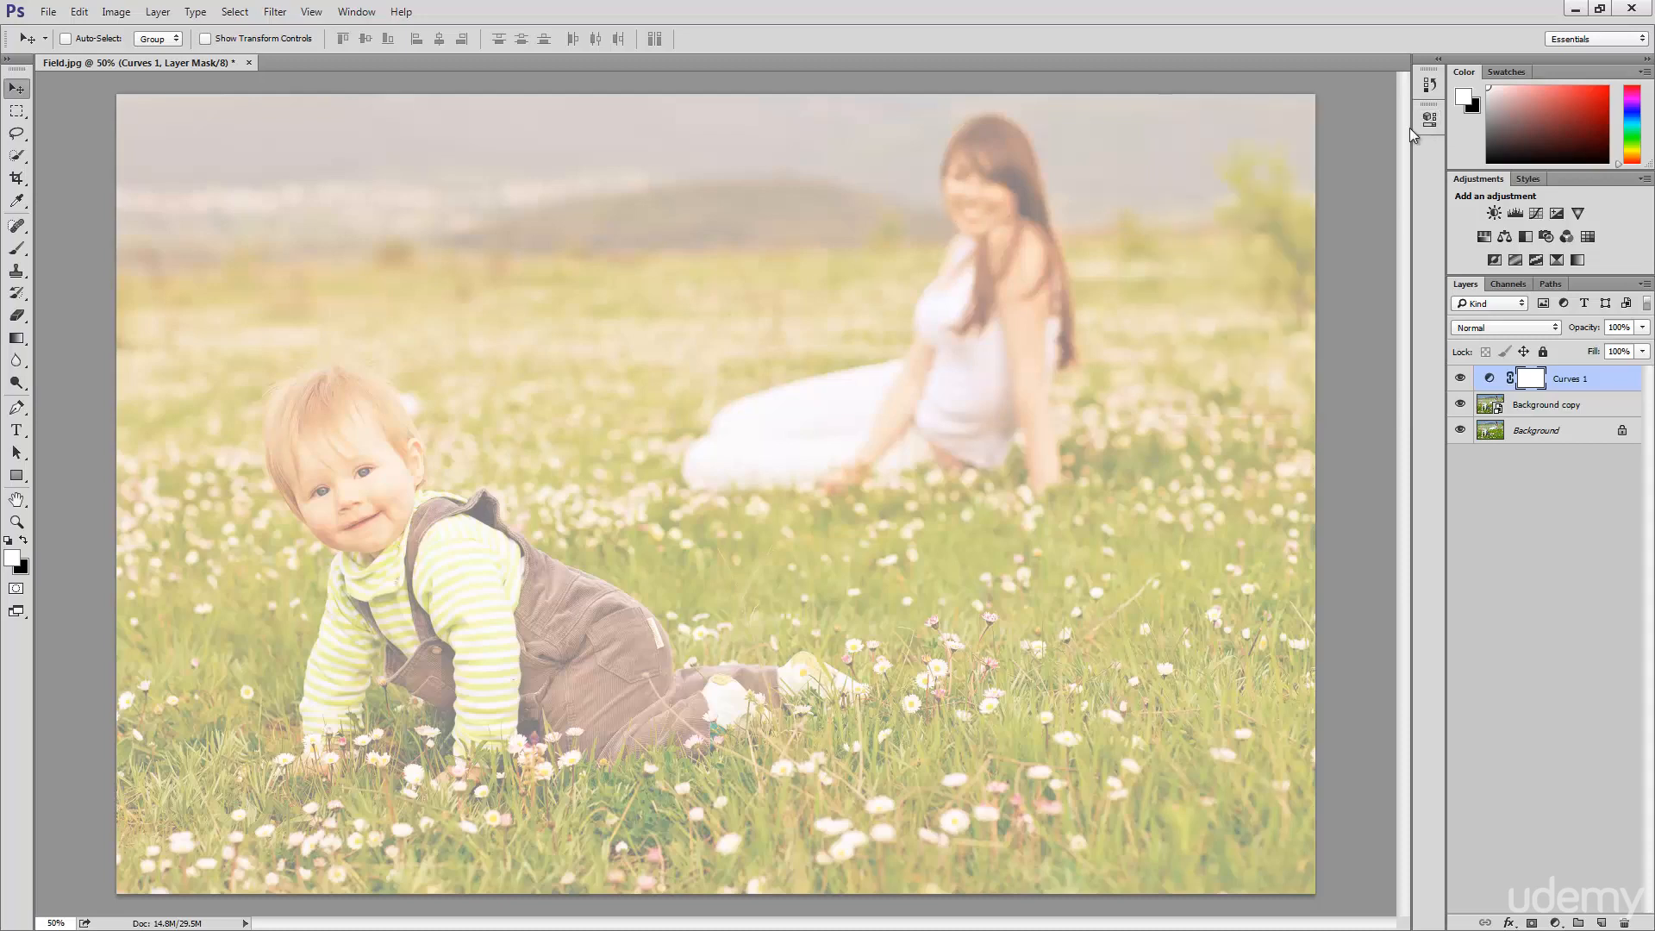
# - Apply an Add Noise filter to the Background copy smart object with 10% amount, Gaussian distribution and Monochromatic enabled
pyautogui.click(1536, 408)
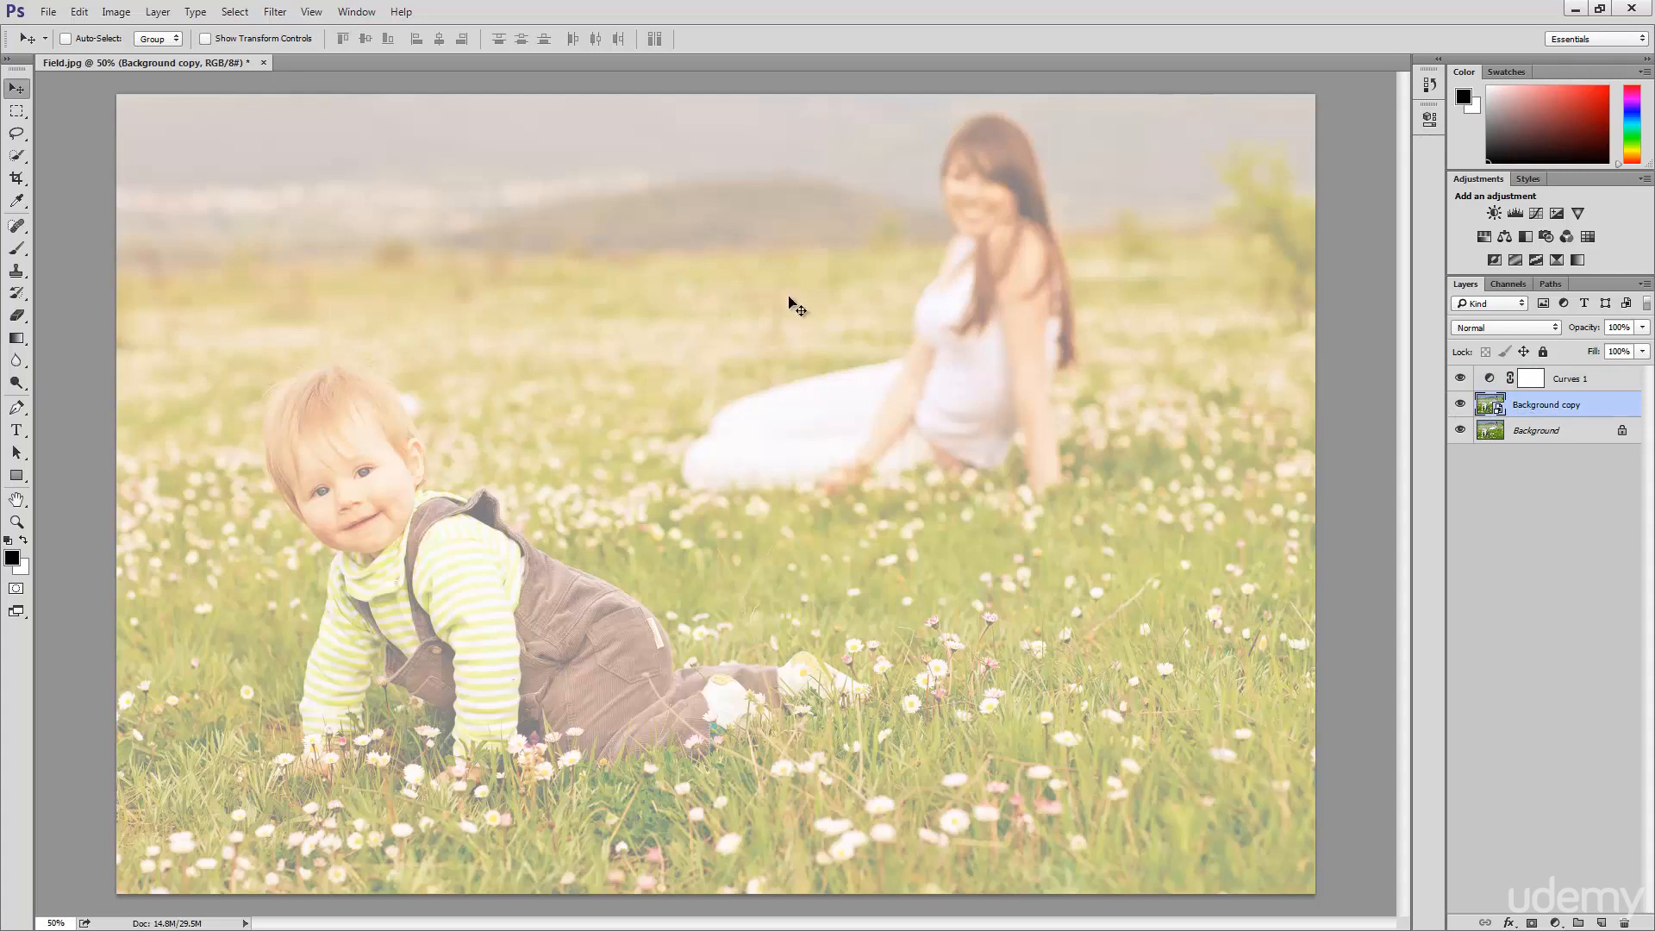
pyautogui.click(288, 13)
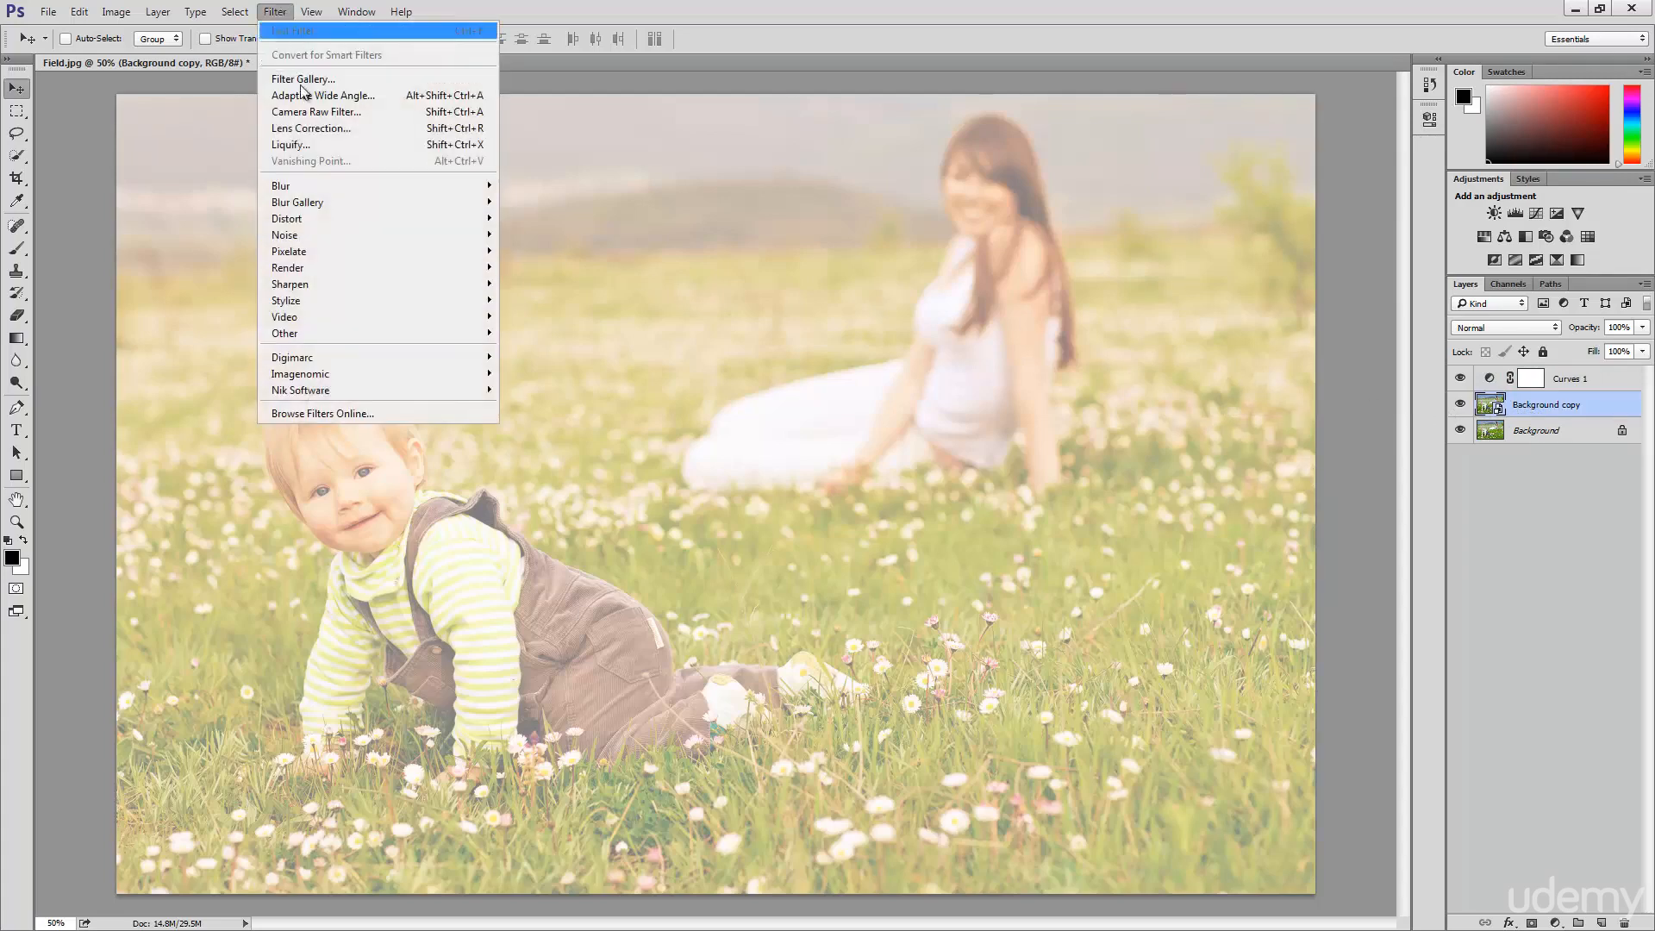
pyautogui.moveTo(450, 240)
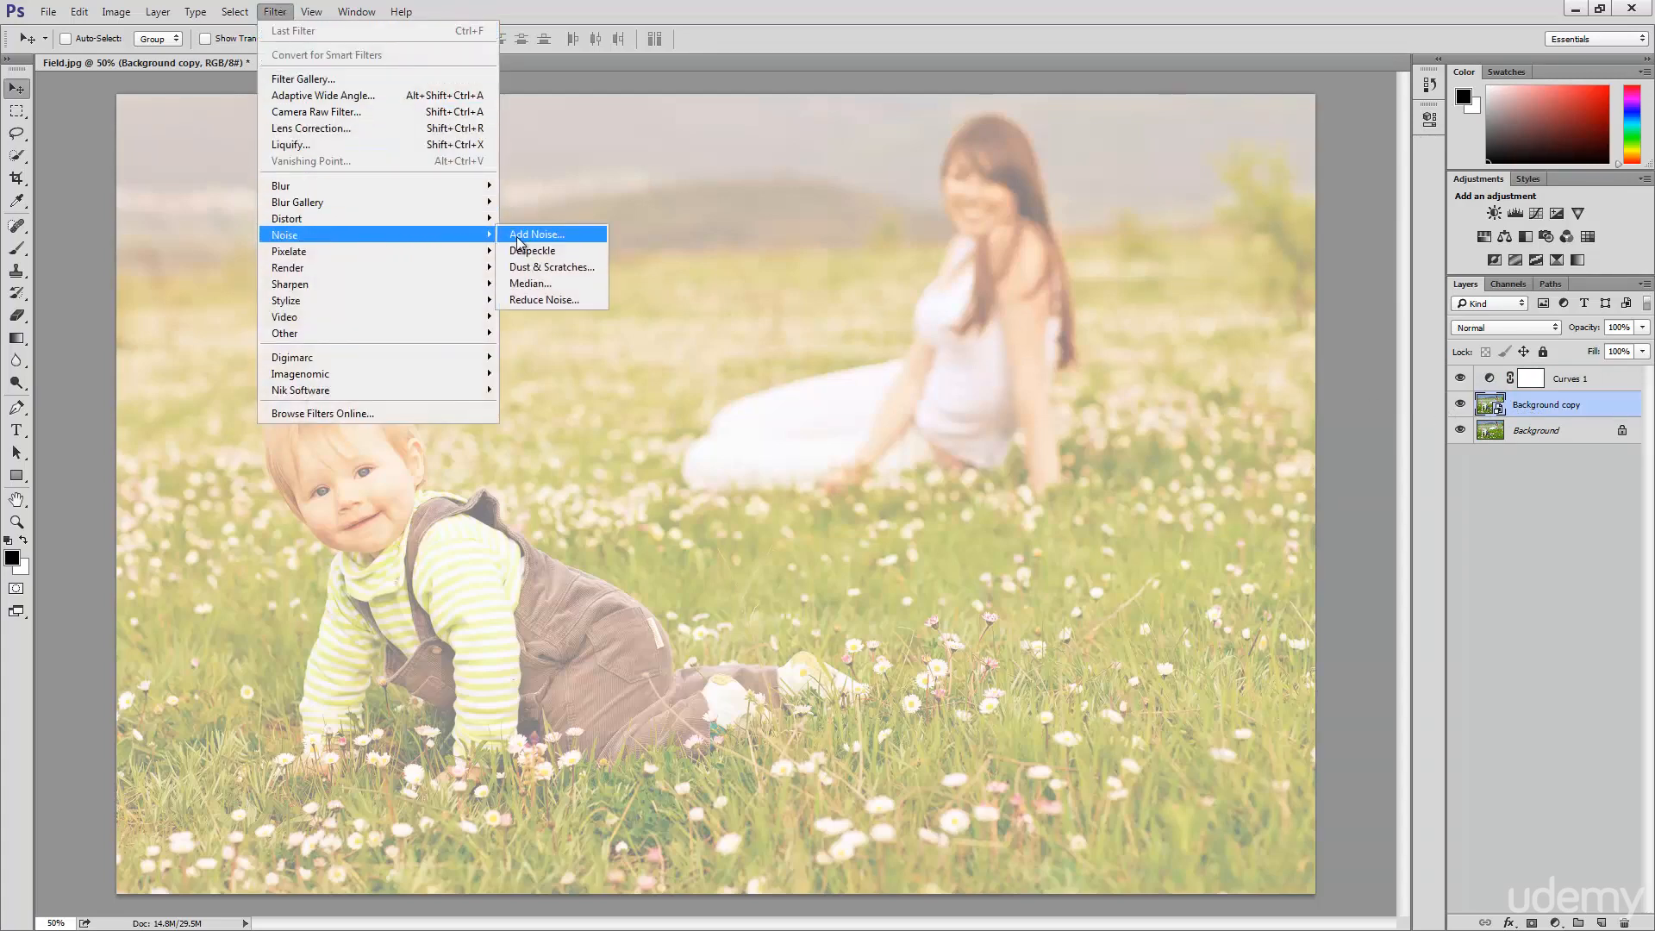
pyautogui.click(578, 239)
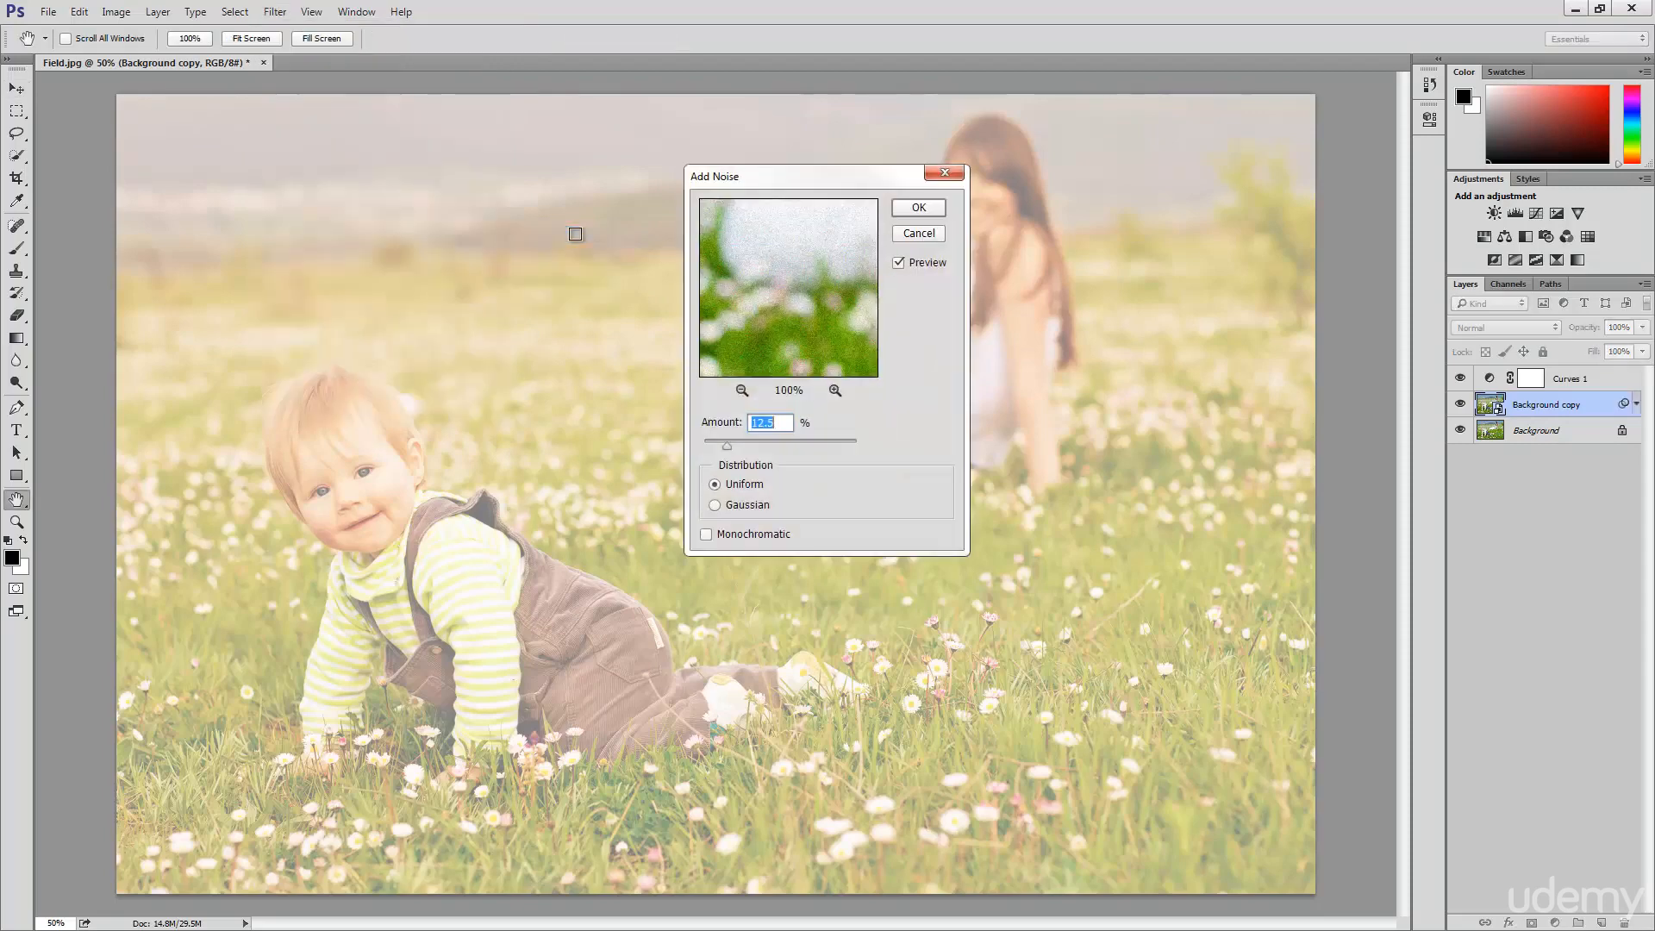
pyautogui.moveTo(839, 178); pyautogui.dragTo(1155, 421)
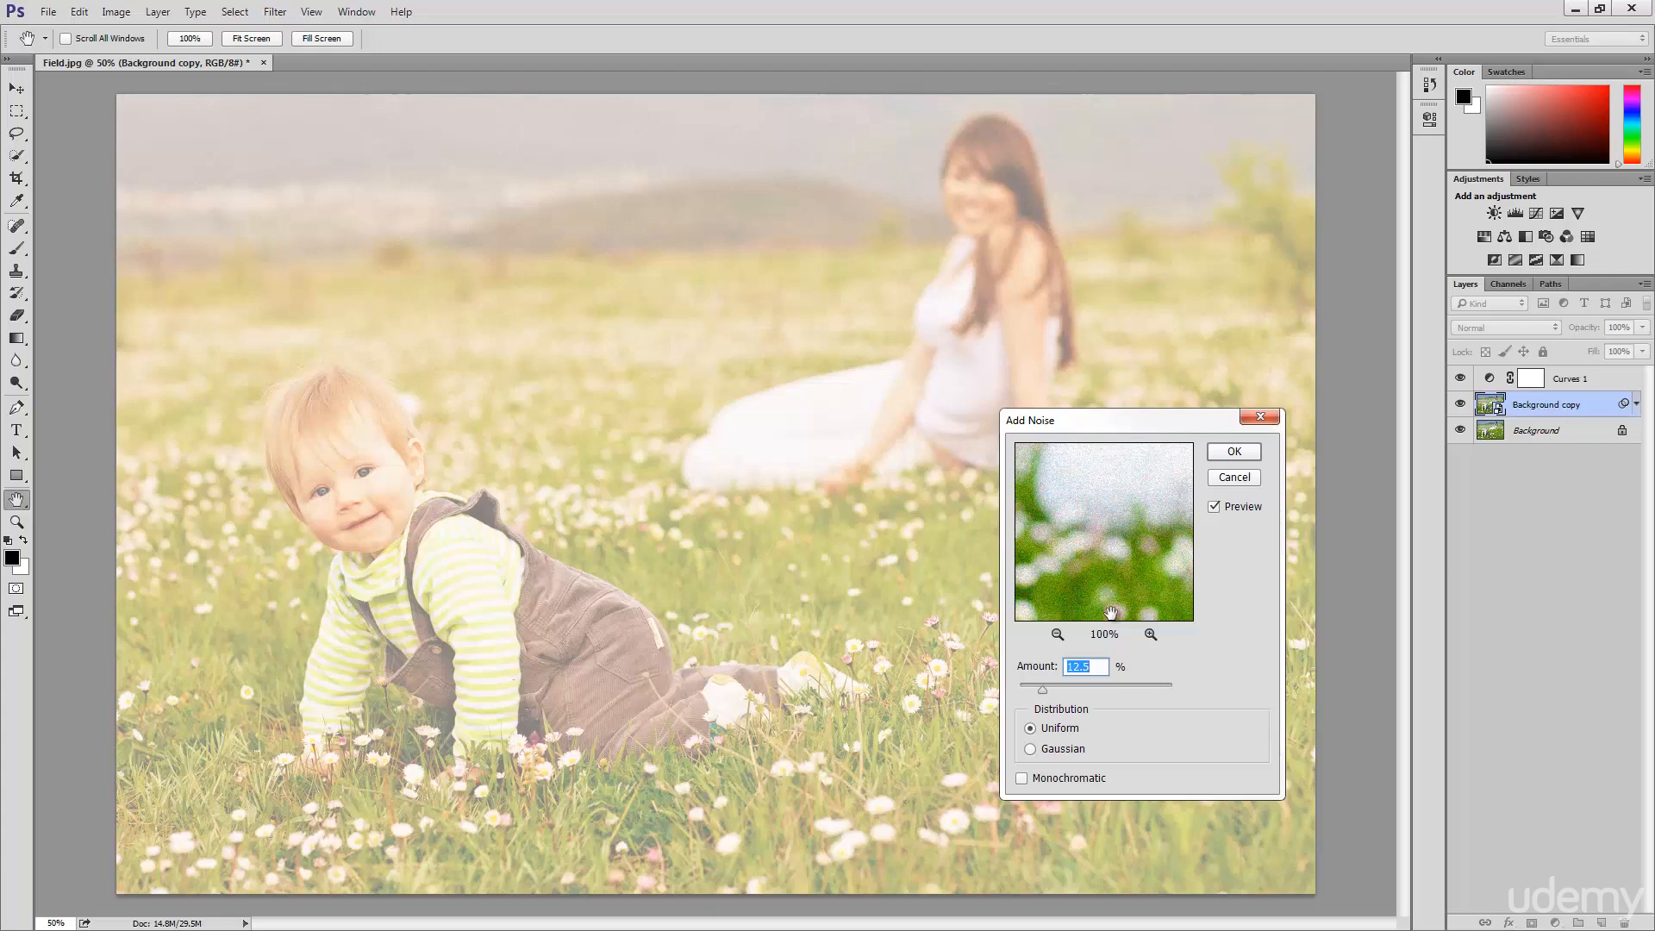
pyautogui.write('10')
pyautogui.click(1052, 751)
pyautogui.click(1022, 779)
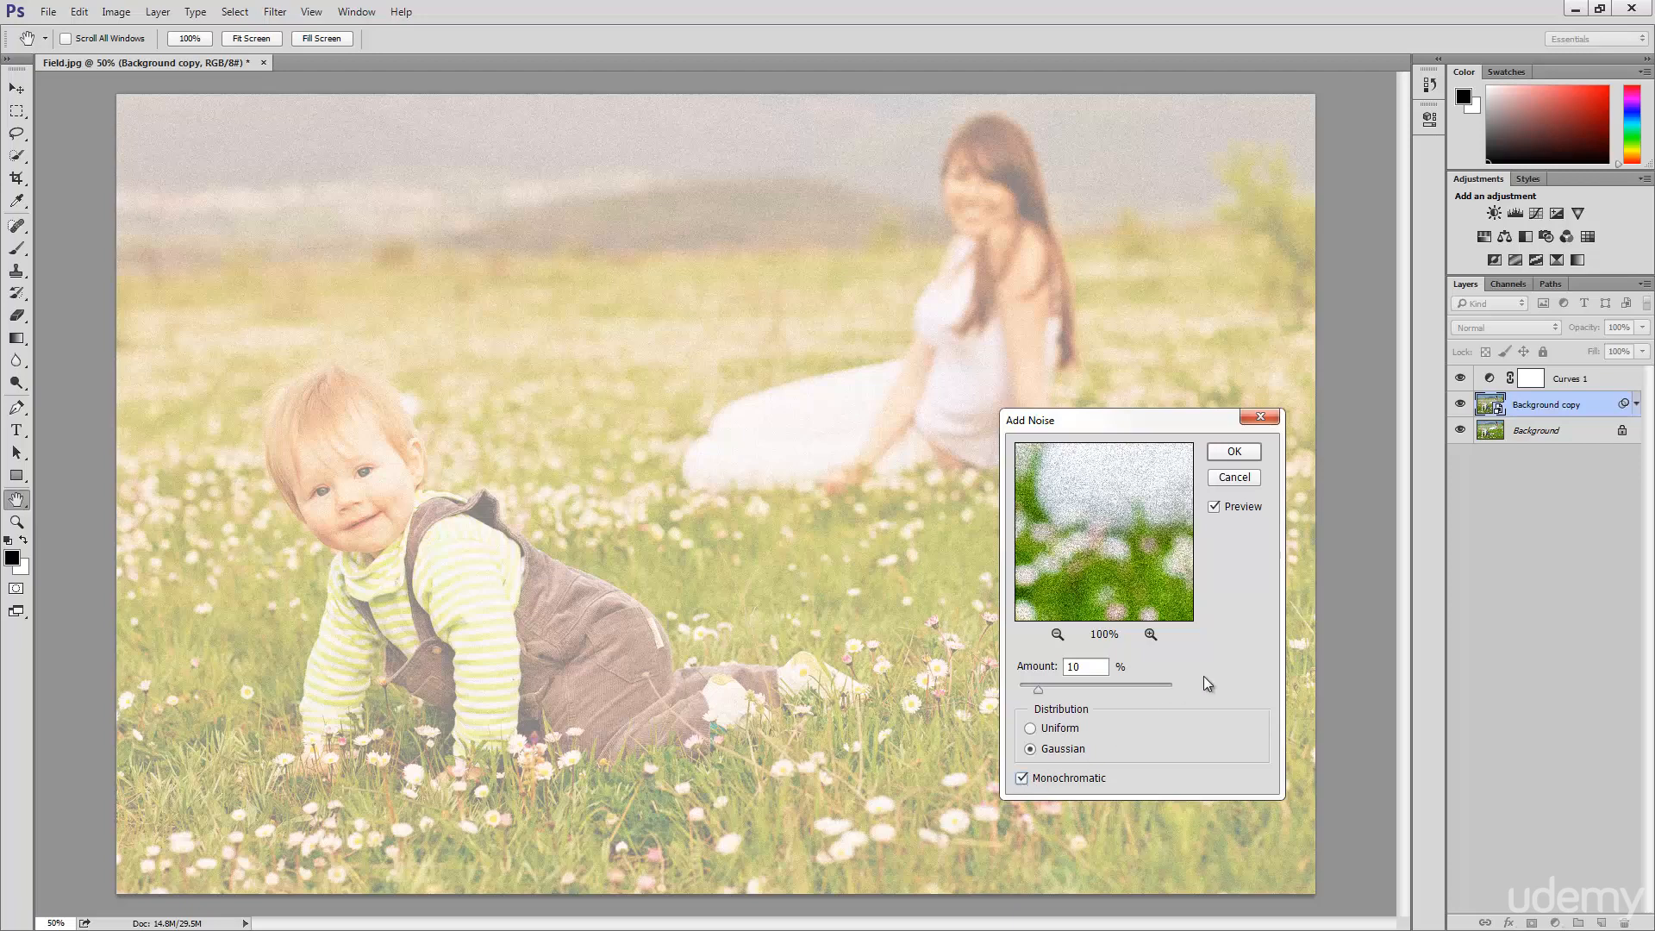
pyautogui.click(1241, 452)
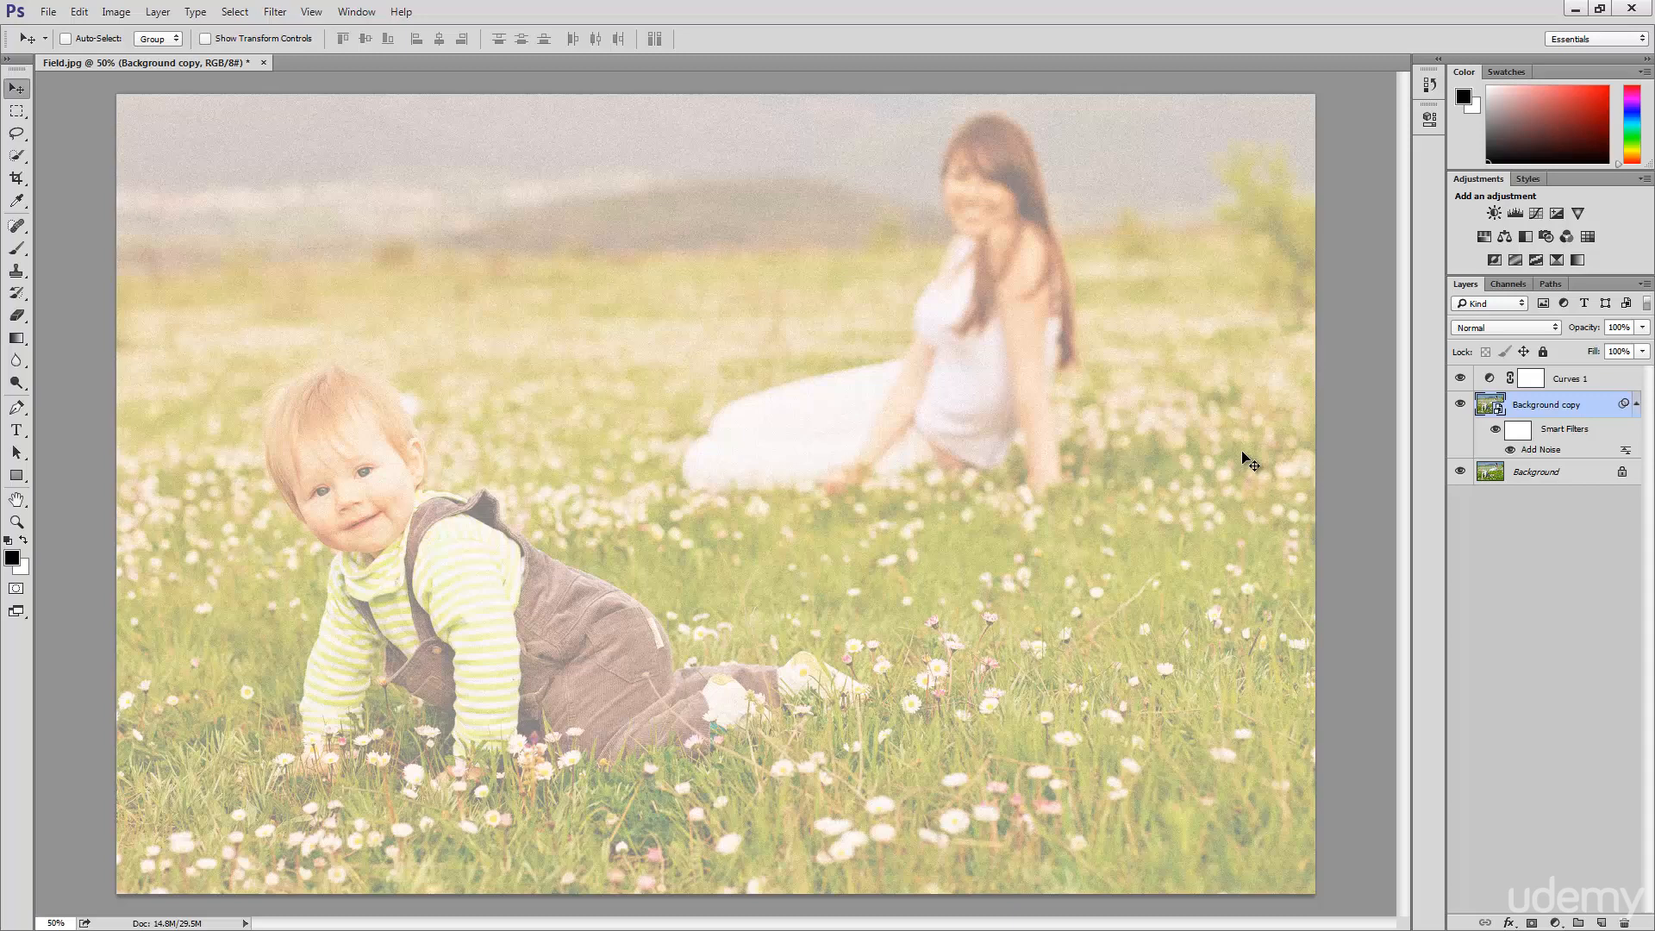
# - Give the Curves adjustment layer a Gradient Overlay with Overlay blend mode and 60% opacity
pyautogui.click(1622, 383)
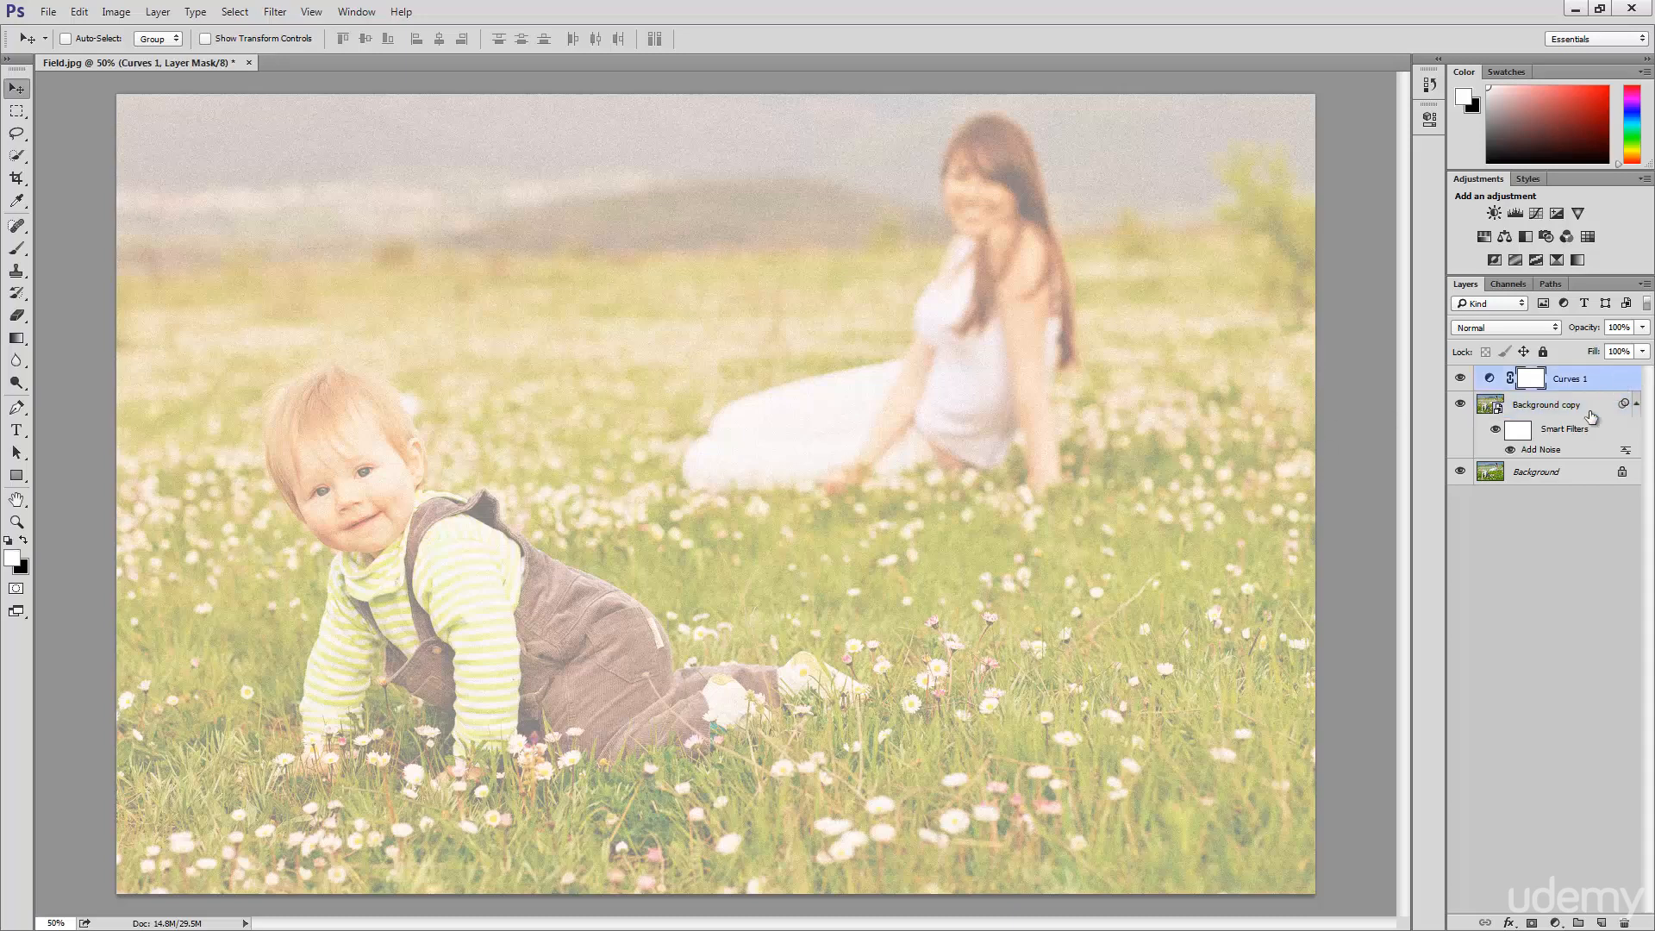
pyautogui.click(1509, 923)
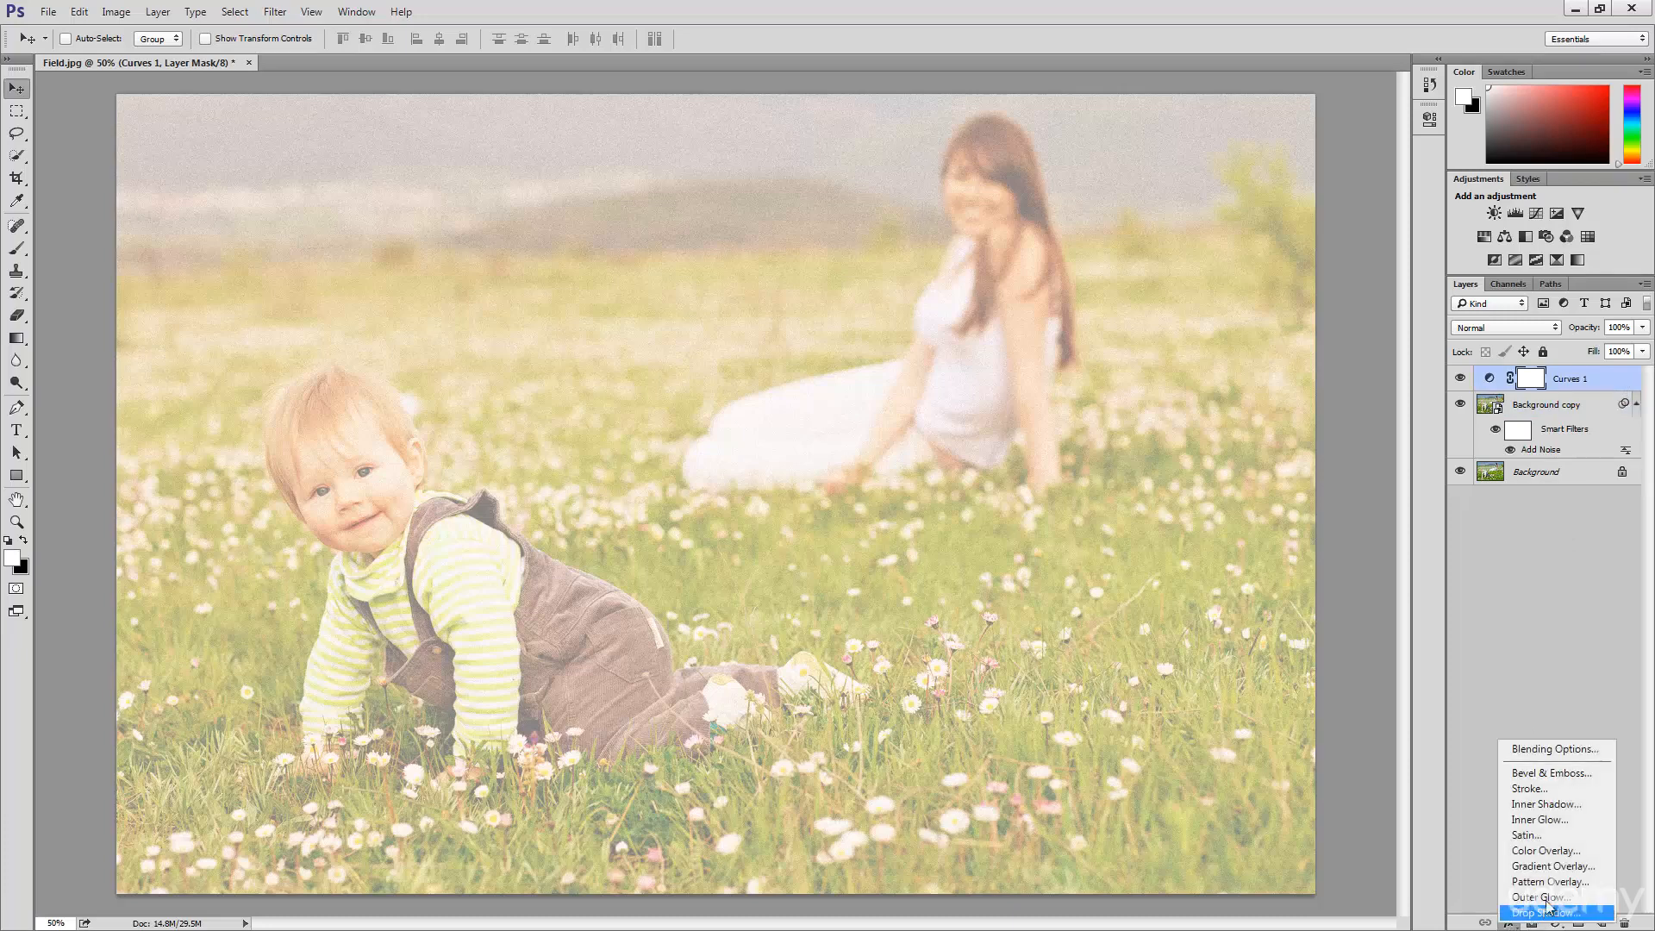
pyautogui.click(1573, 867)
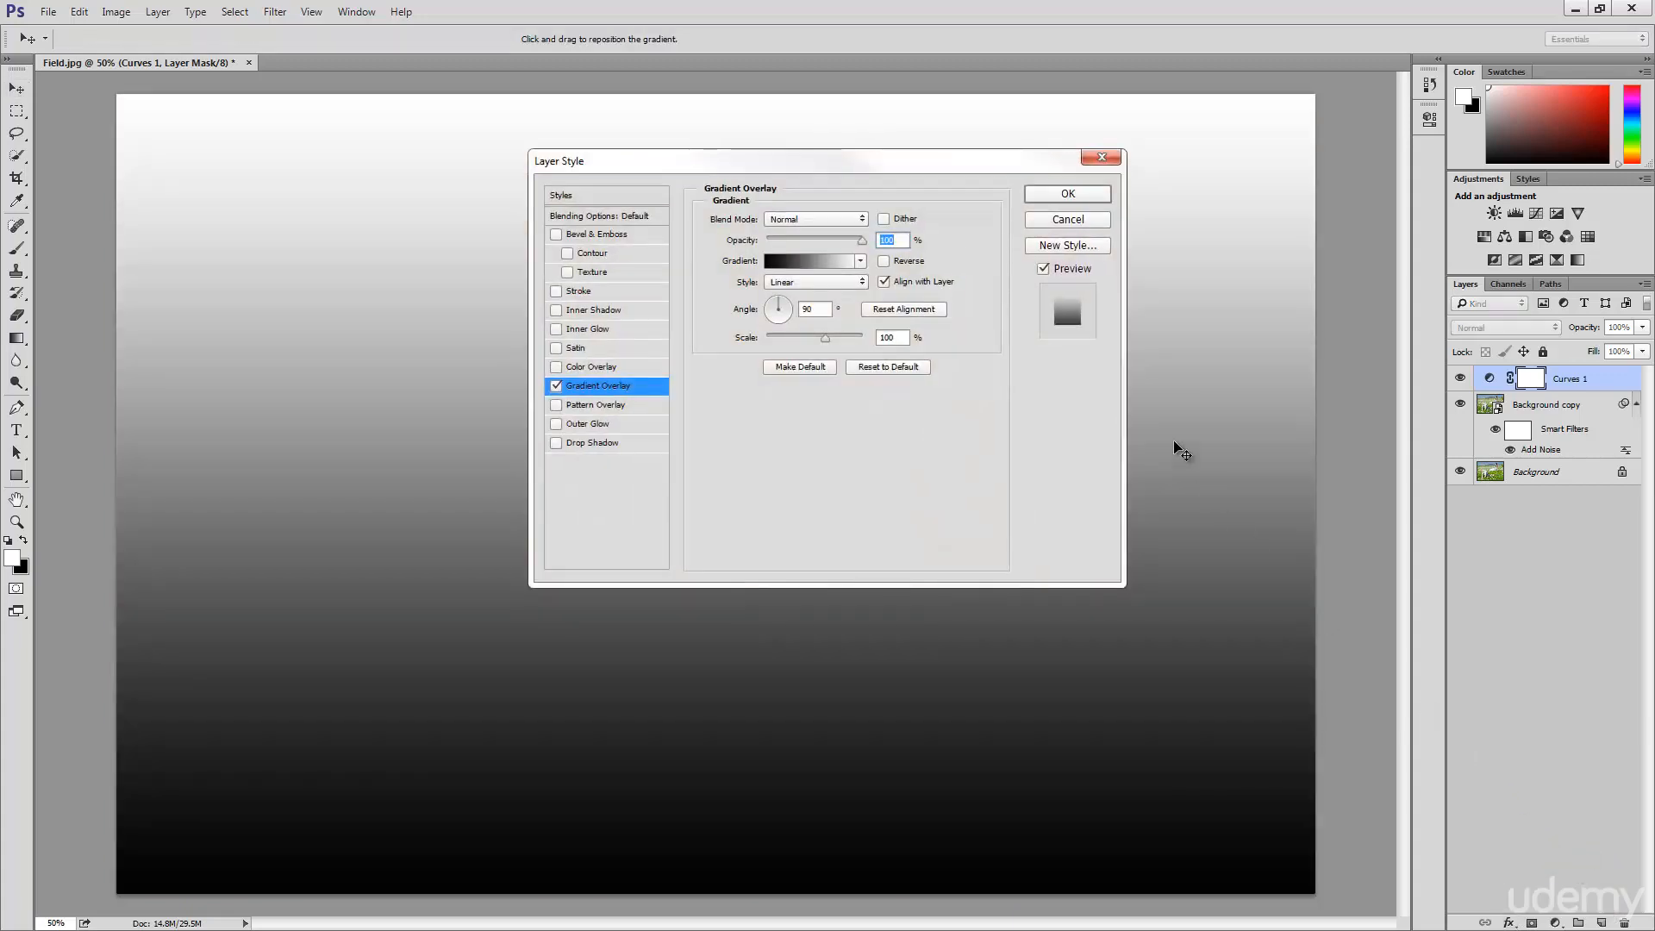
pyautogui.moveTo(806, 159); pyautogui.dragTo(493, 120)
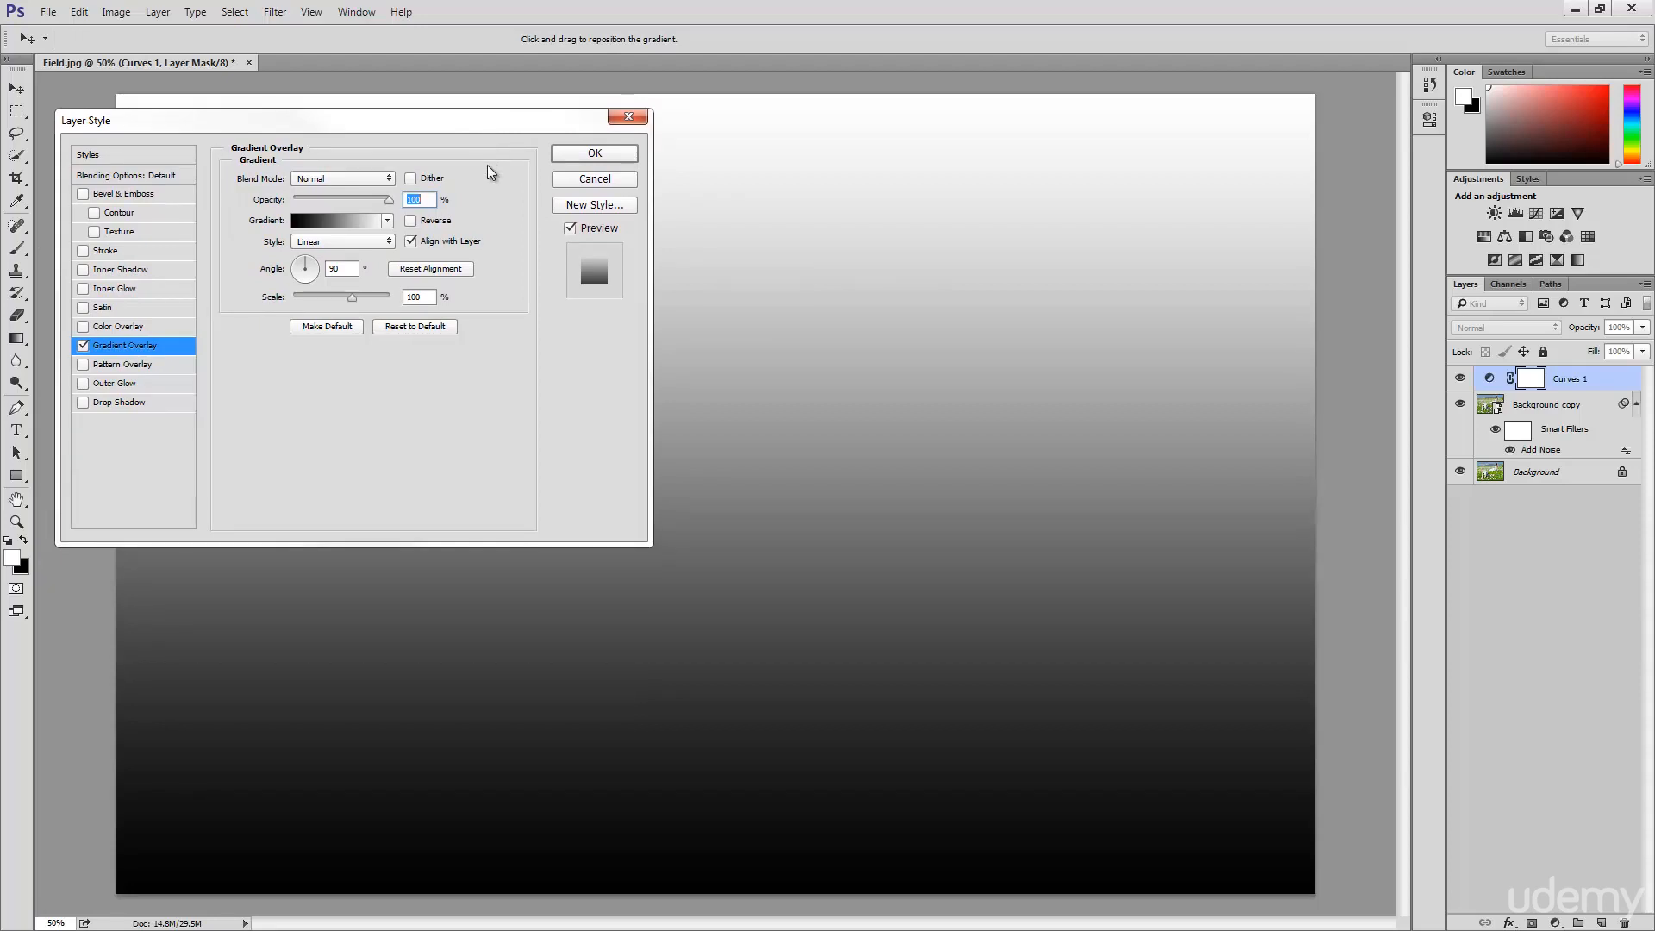
pyautogui.click(334, 175)
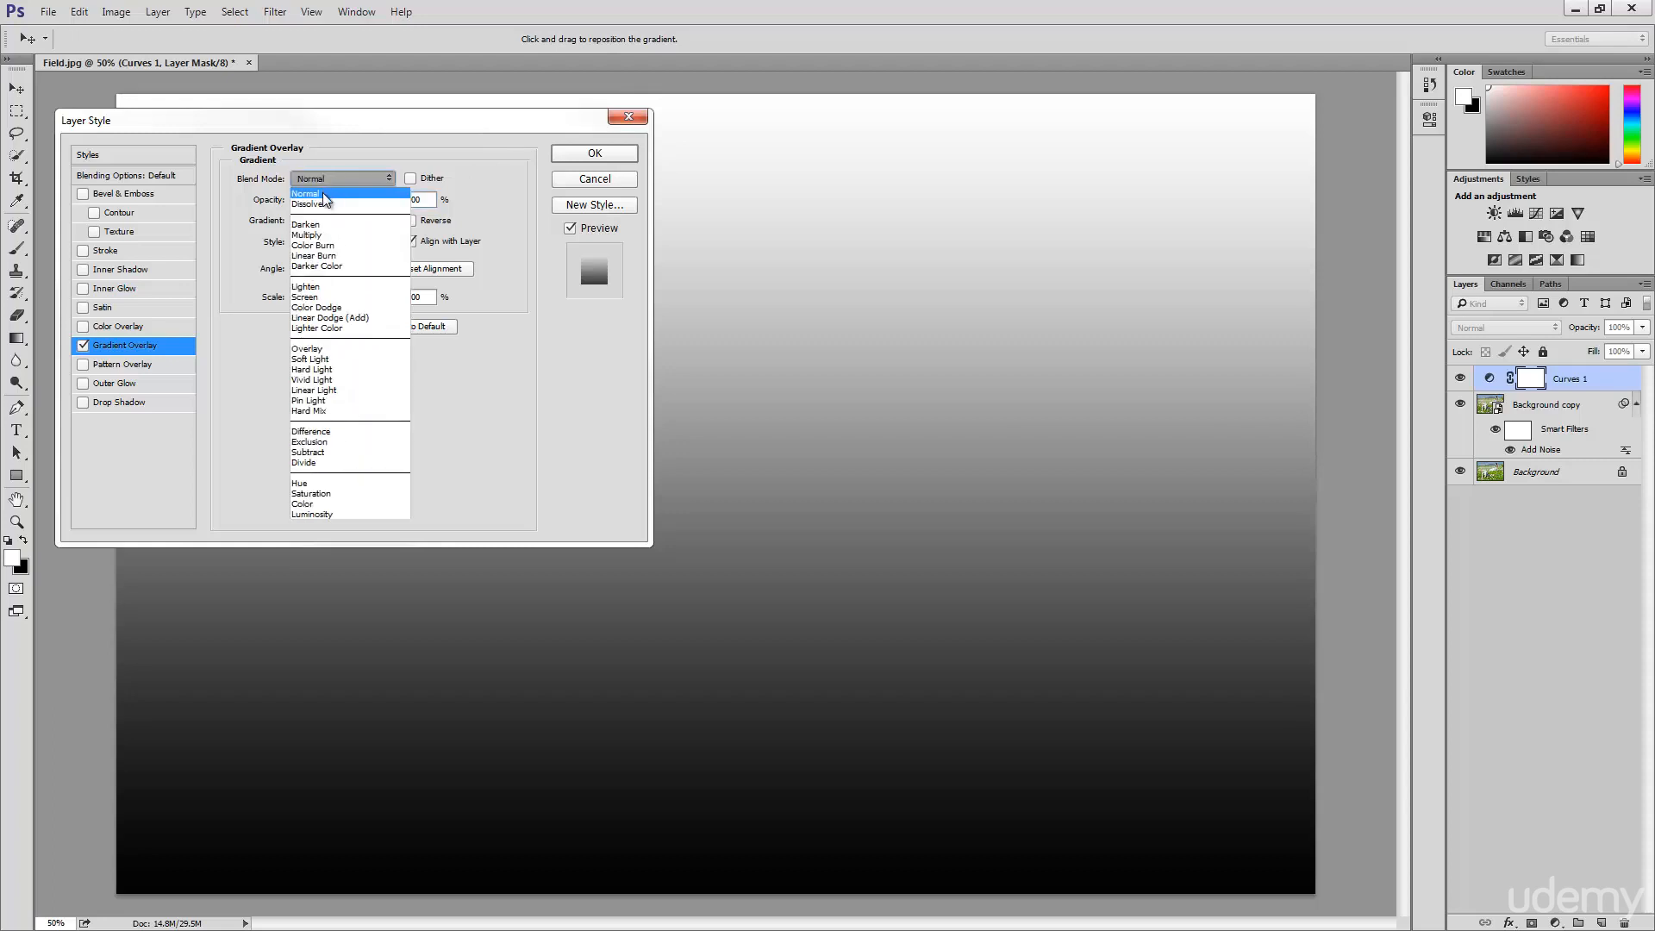
pyautogui.click(333, 352)
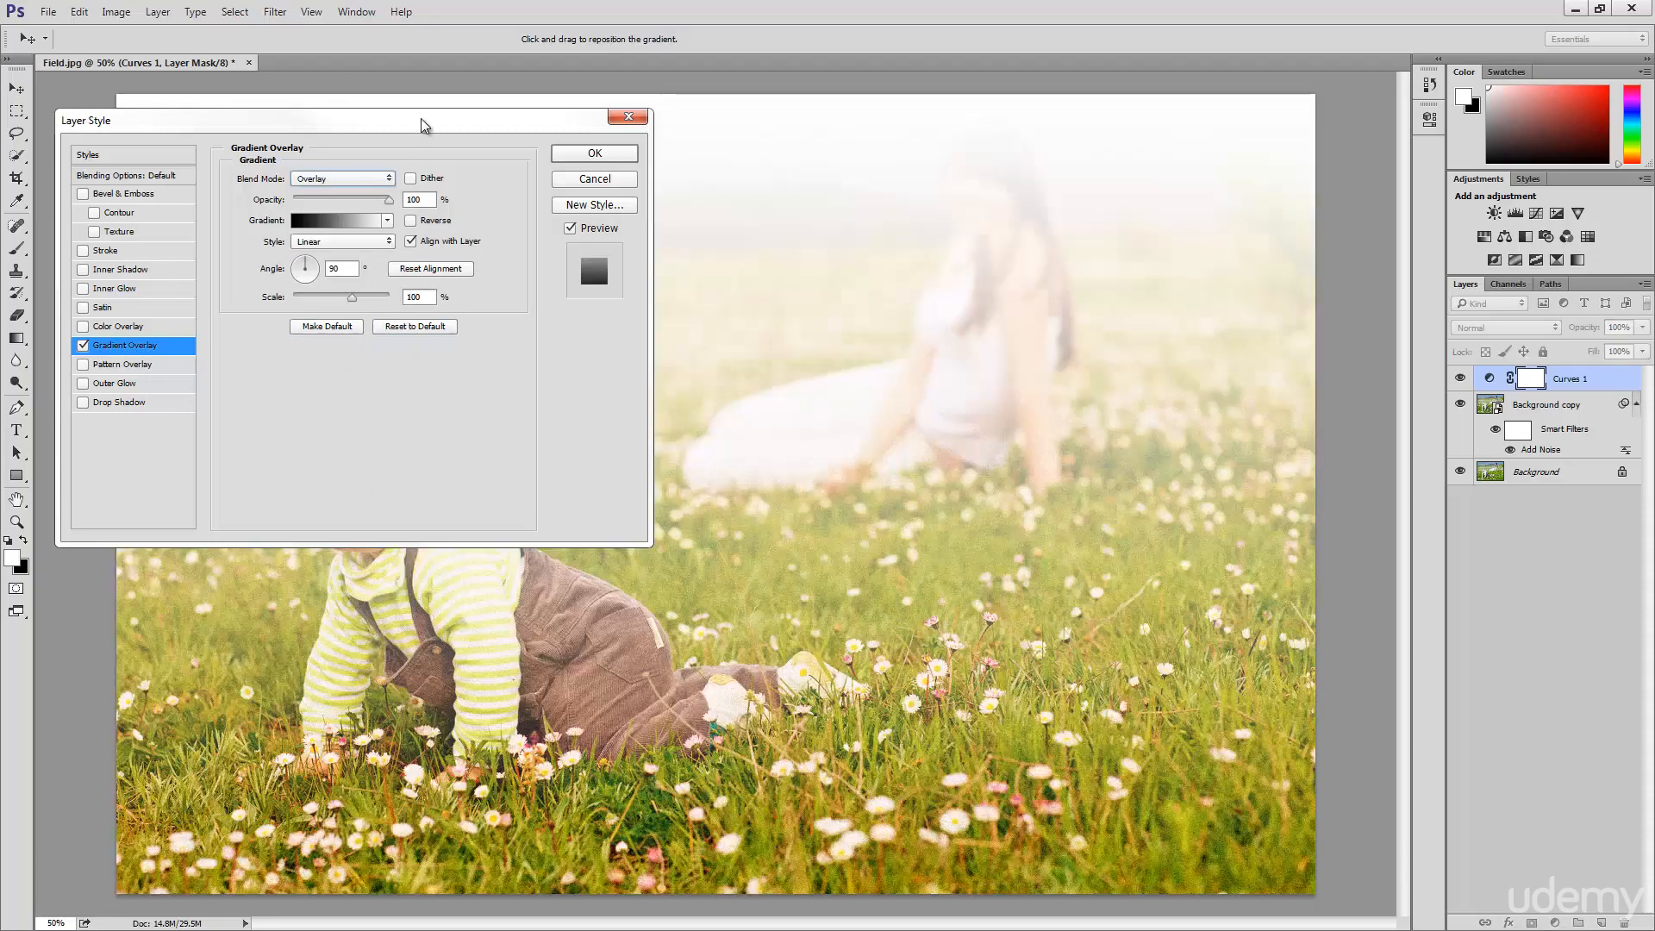
pyautogui.moveTo(424, 126); pyautogui.dragTo(1222, 460)
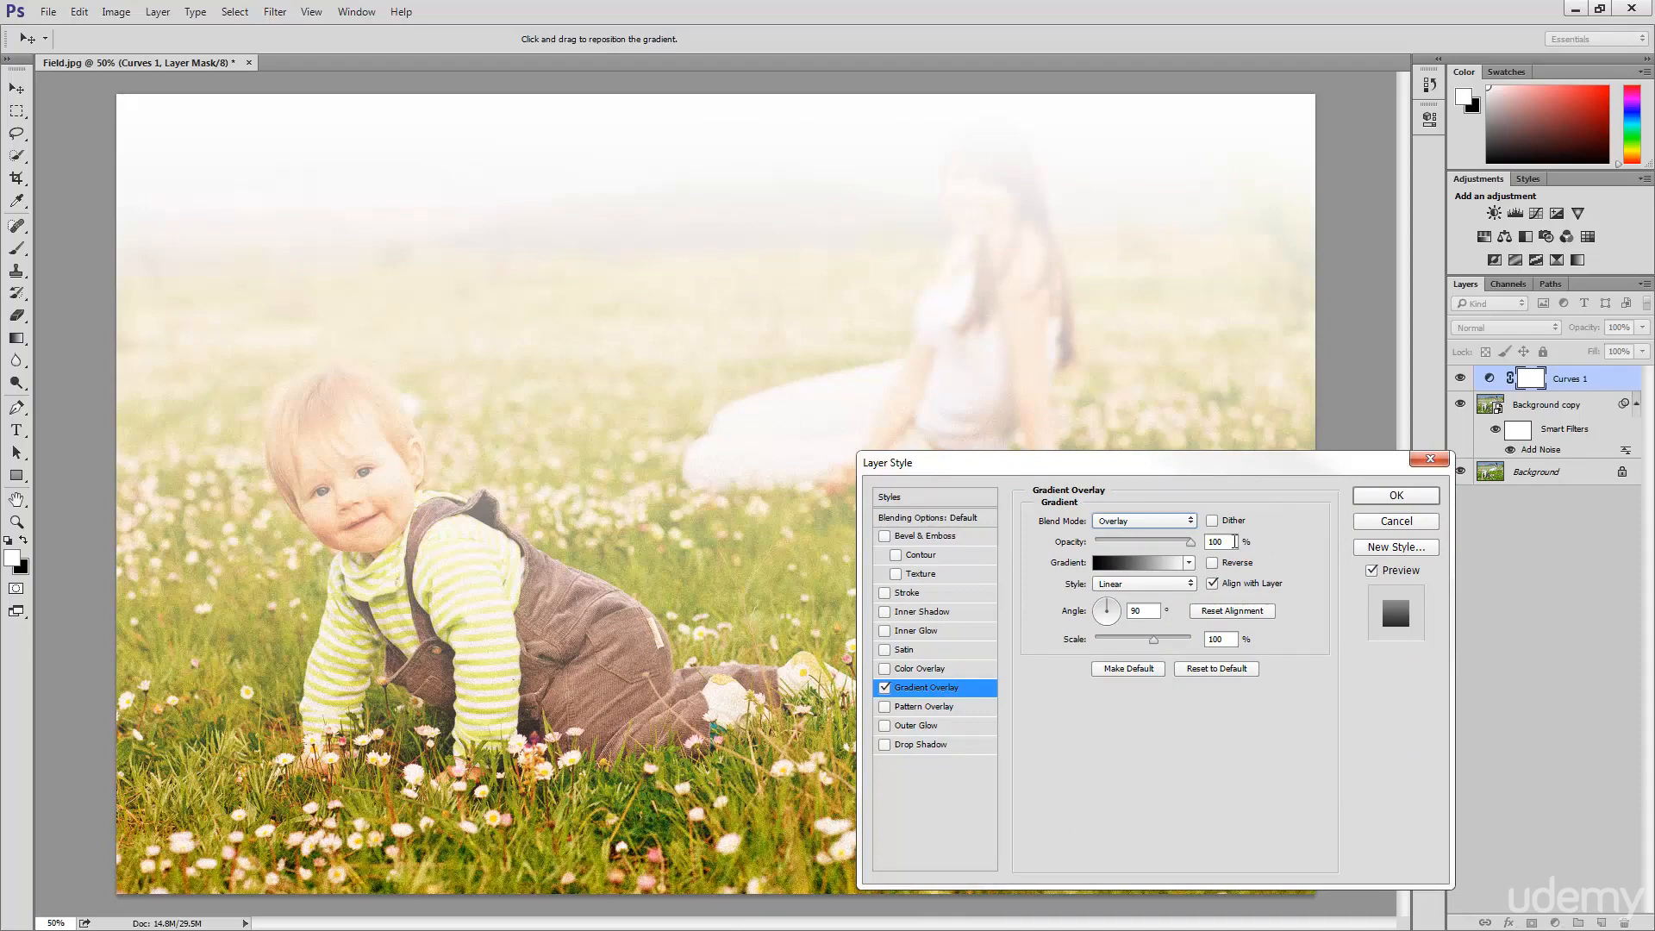
pyautogui.moveTo(1234, 541); pyautogui.dragTo(1129, 543)
pyautogui.write('60')
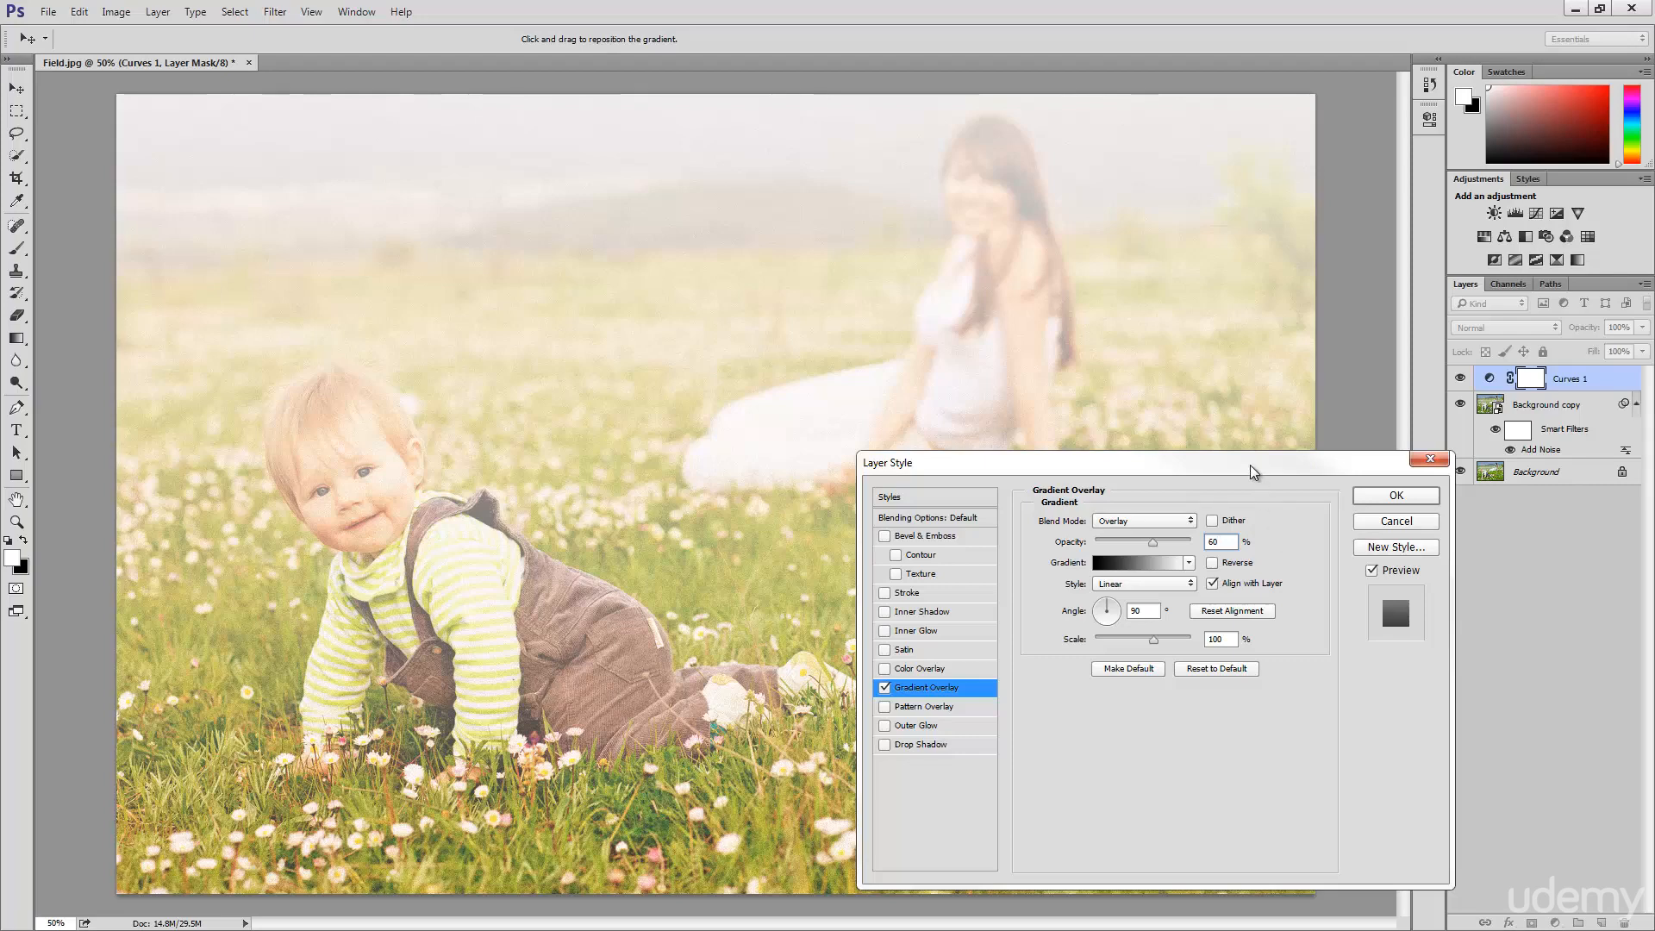
# - Set the Gradient Overlay style to Radial and reverse the gradient
pyautogui.click(1143, 586)
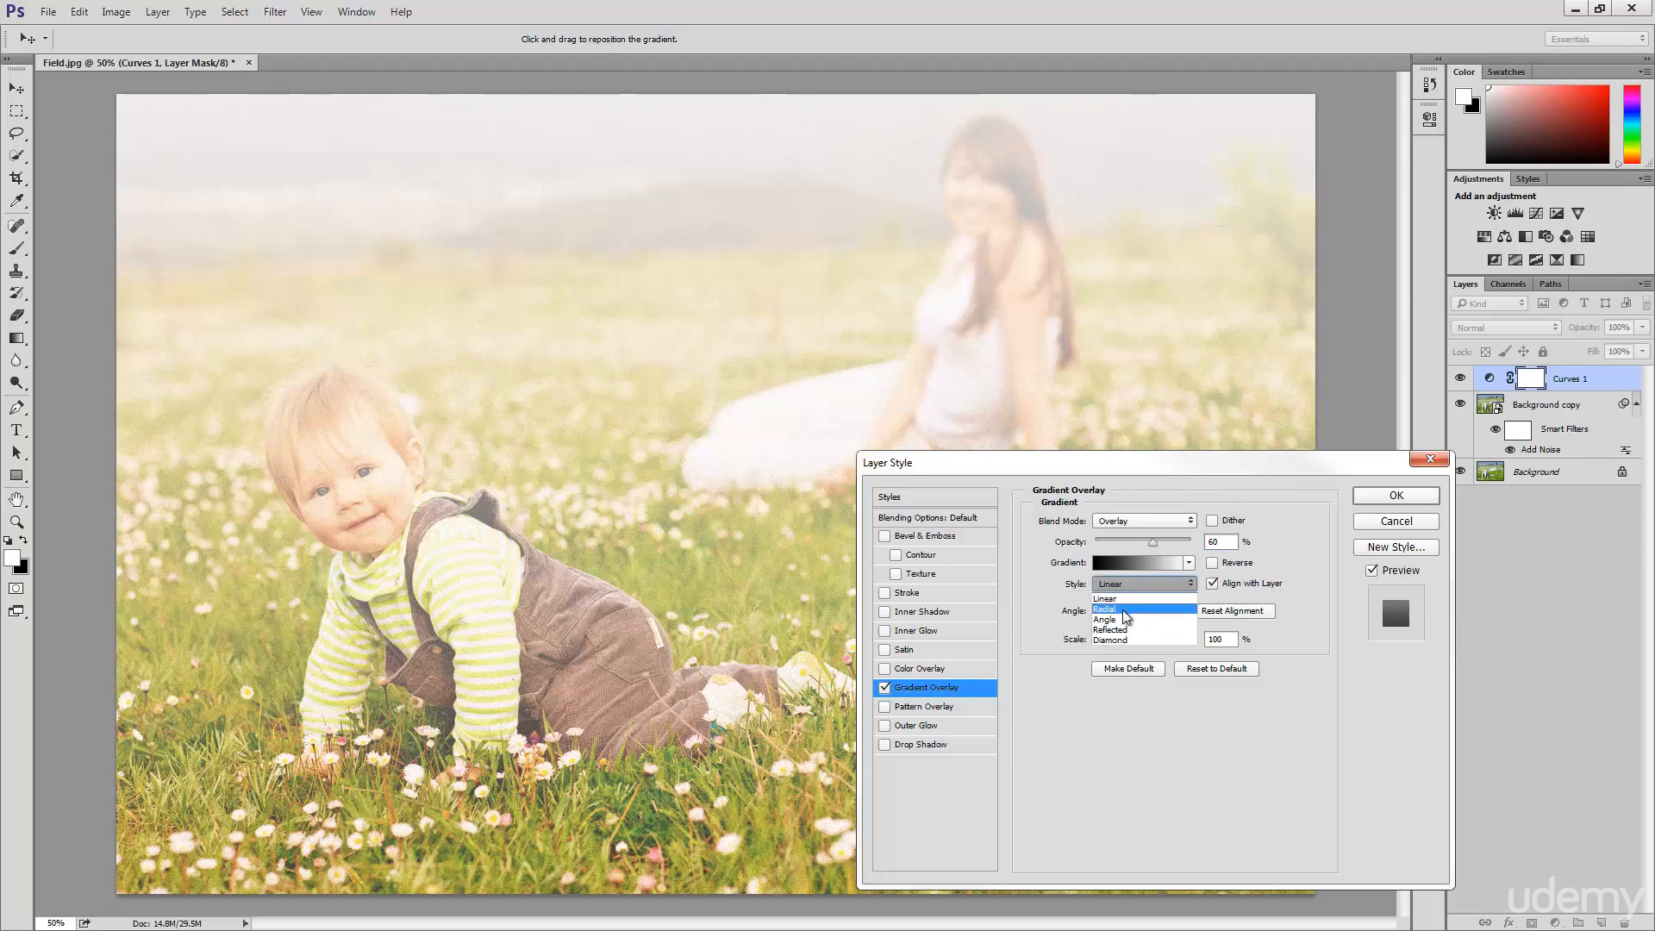
pyautogui.click(1125, 611)
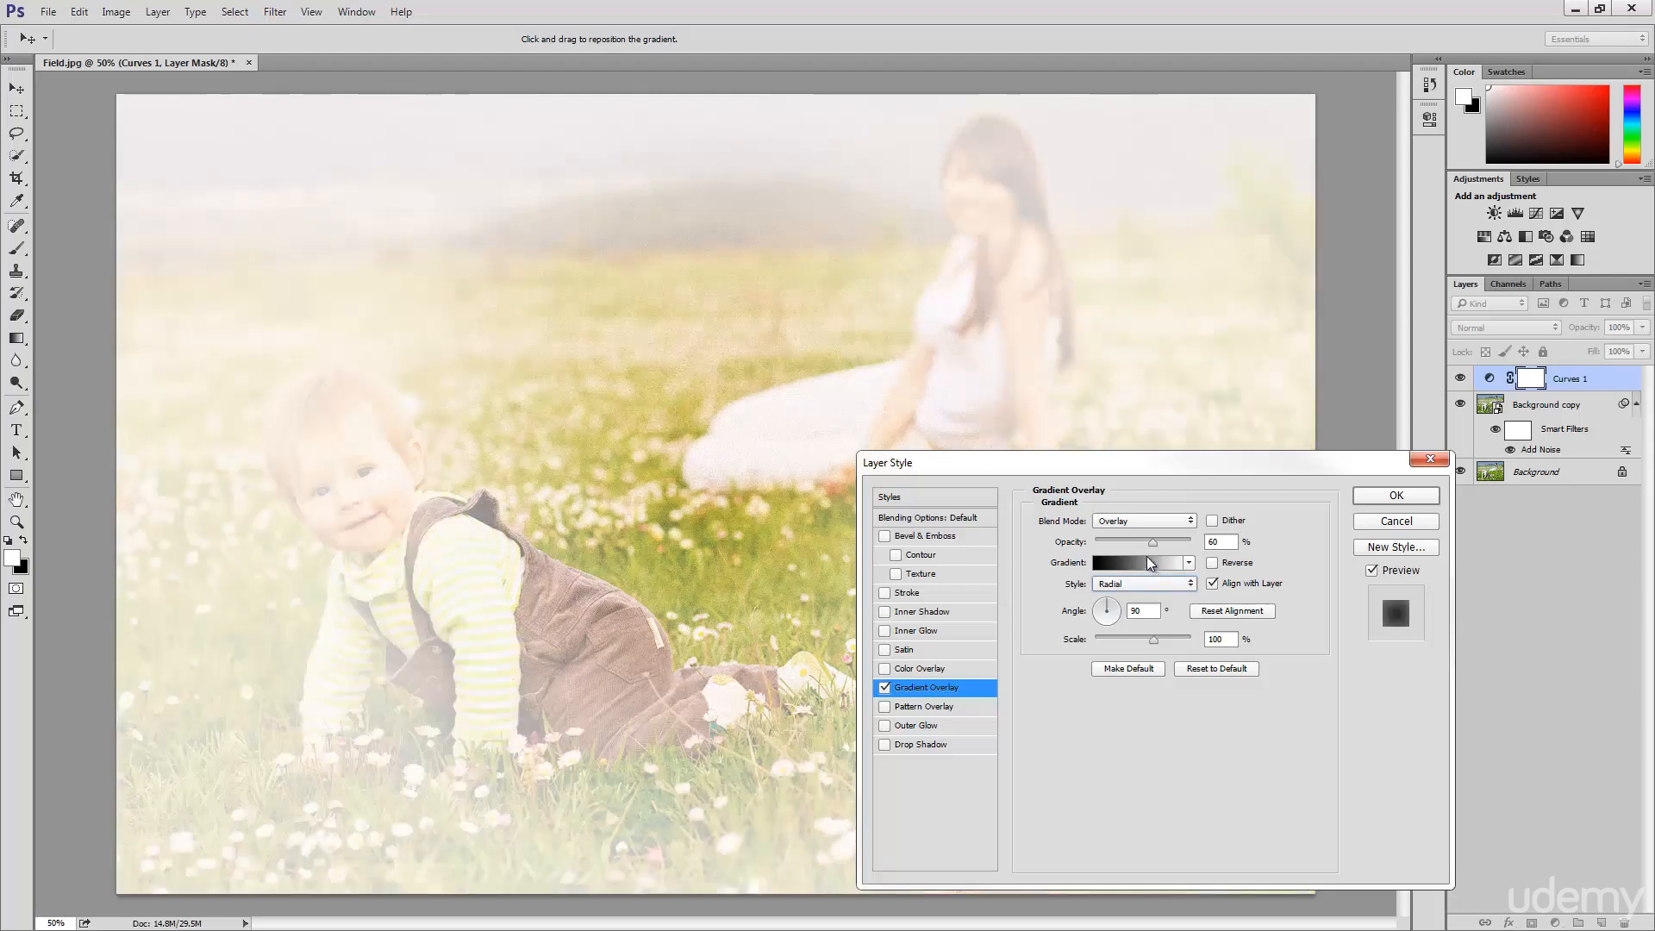
pyautogui.moveTo(1120, 467); pyautogui.dragTo(1296, 450)
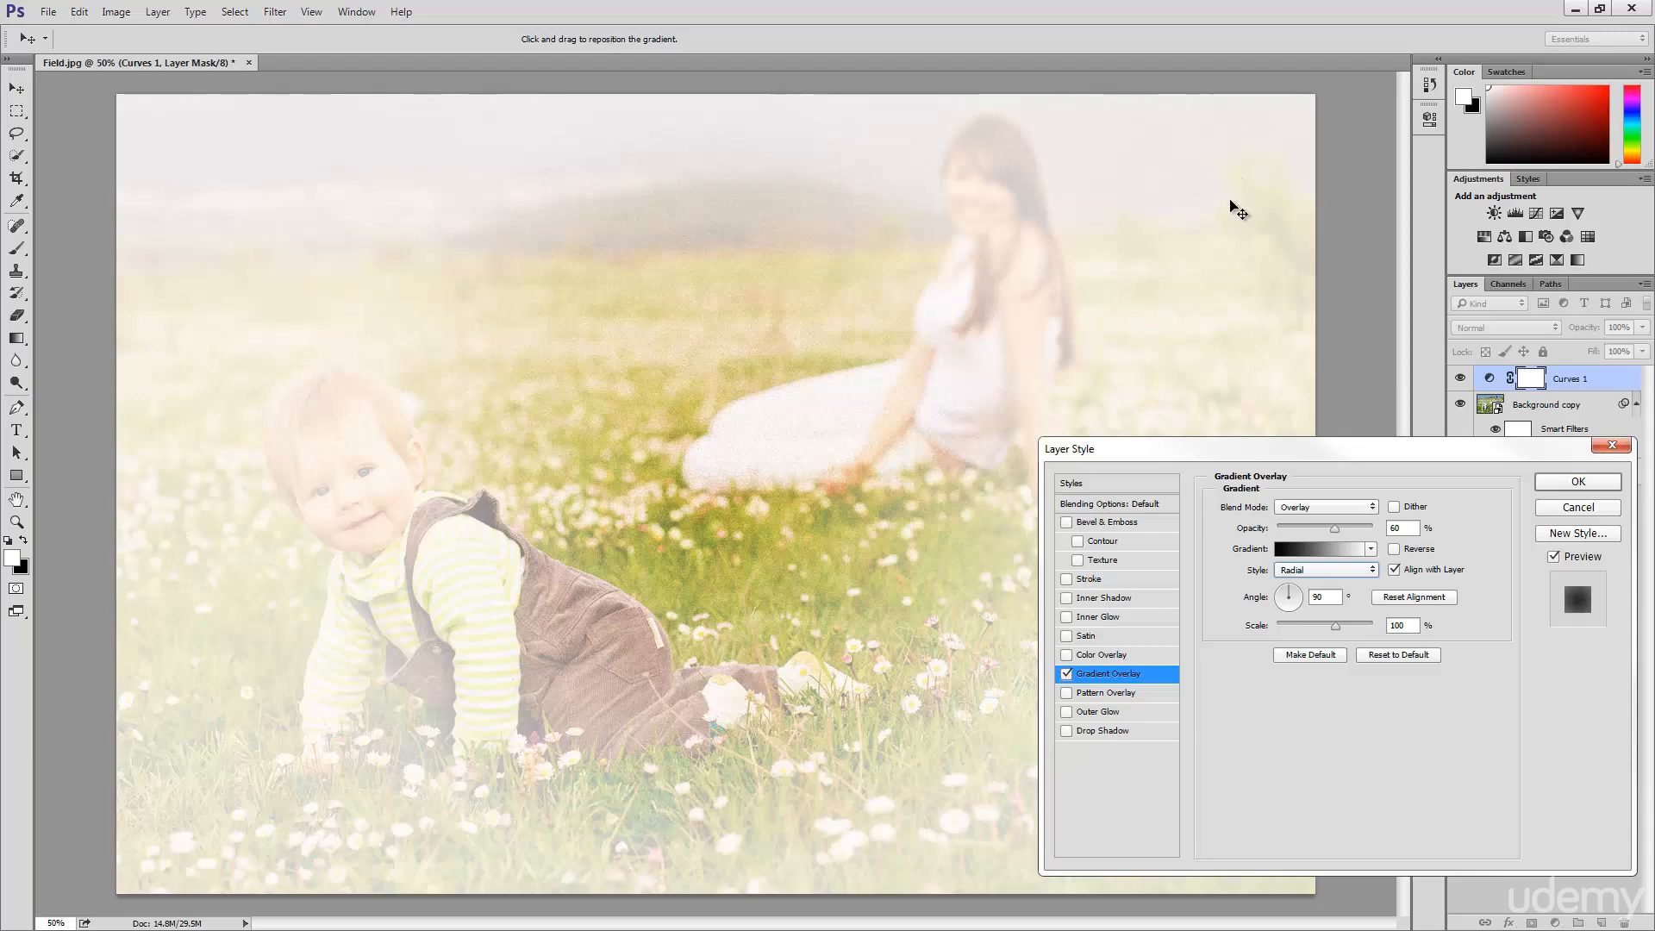
pyautogui.click(1393, 549)
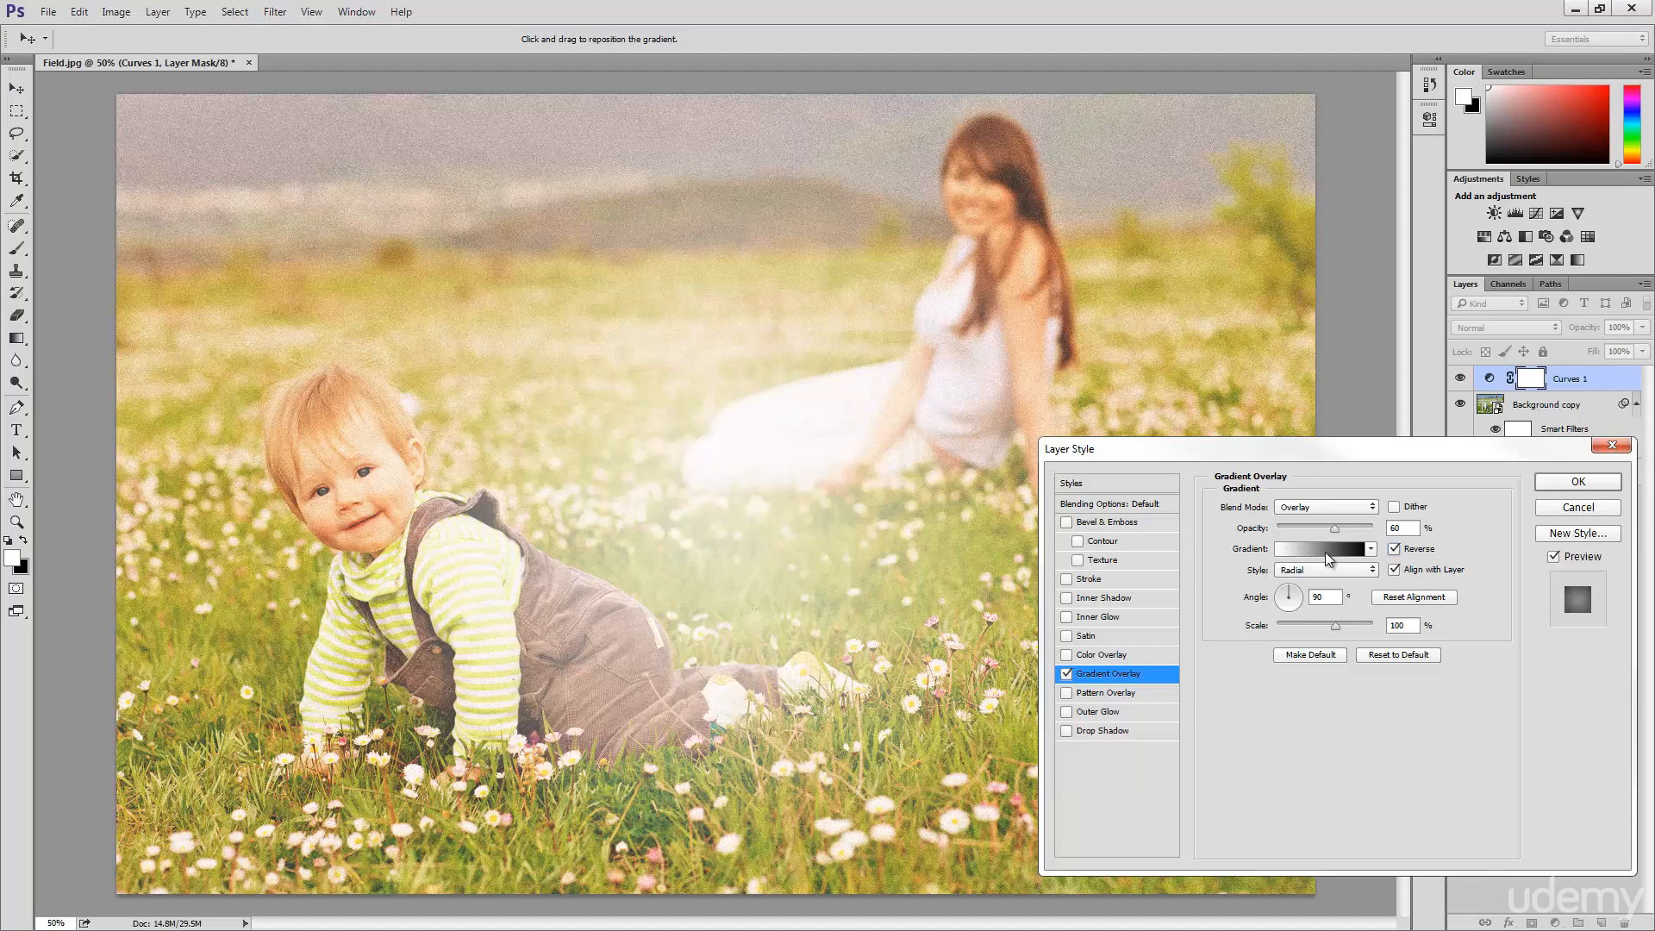
# - Edit the overlay gradient so the stops at its white end have 0% opacity and black colour (000000), and accept it
pyautogui.click(1326, 551)
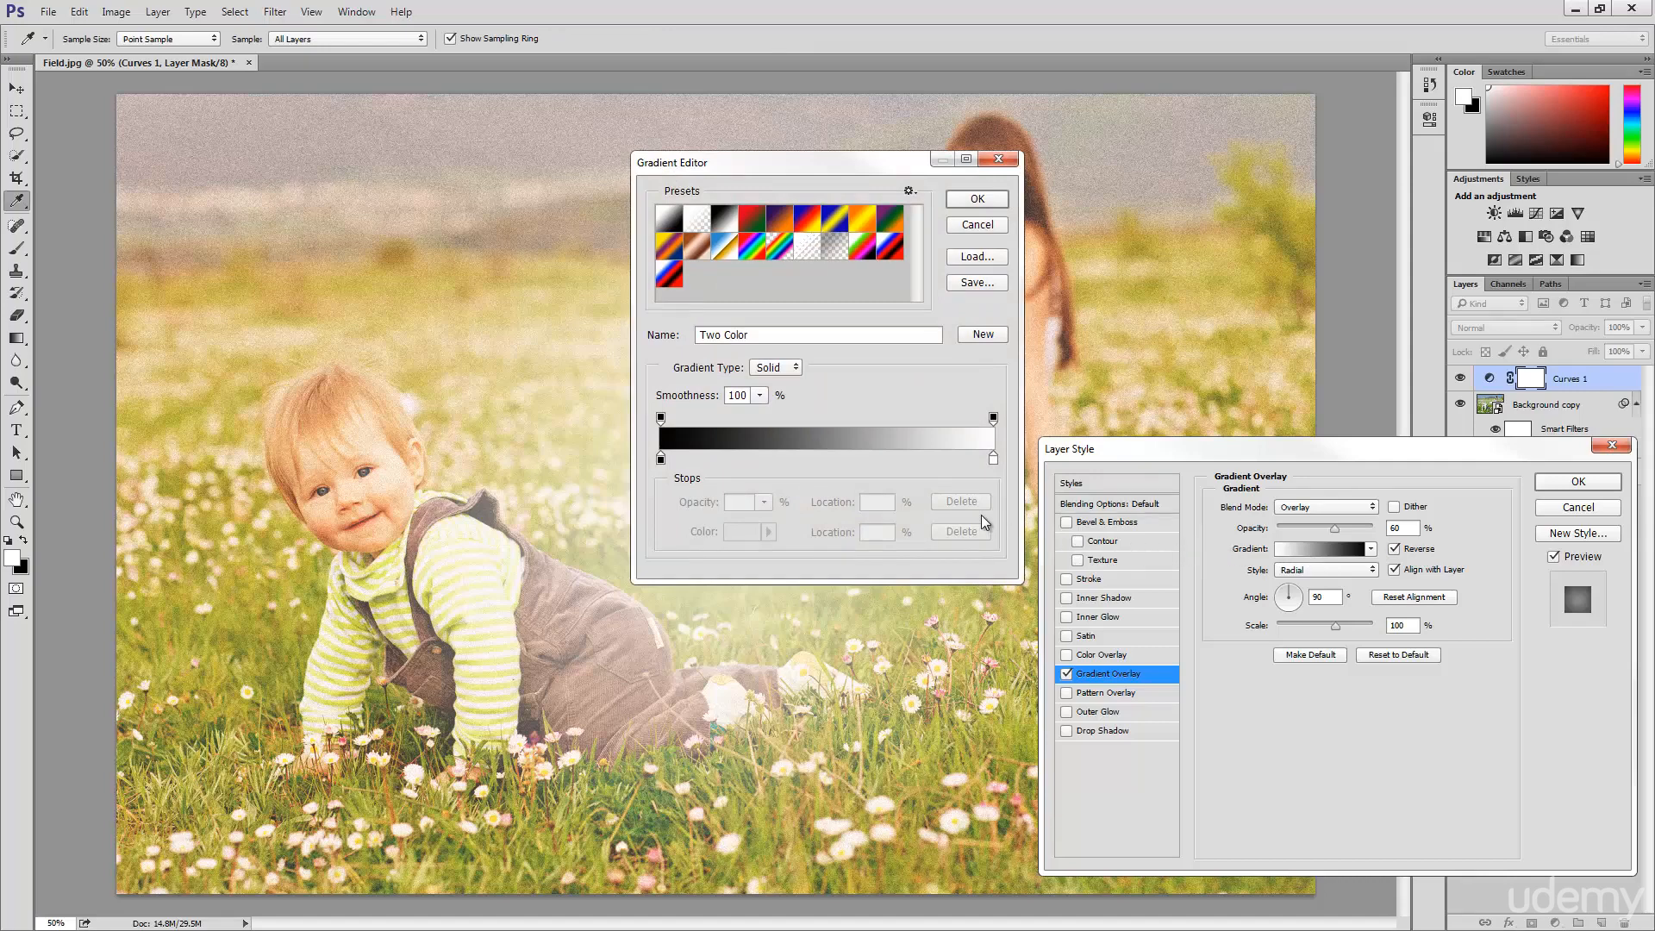
pyautogui.click(993, 421)
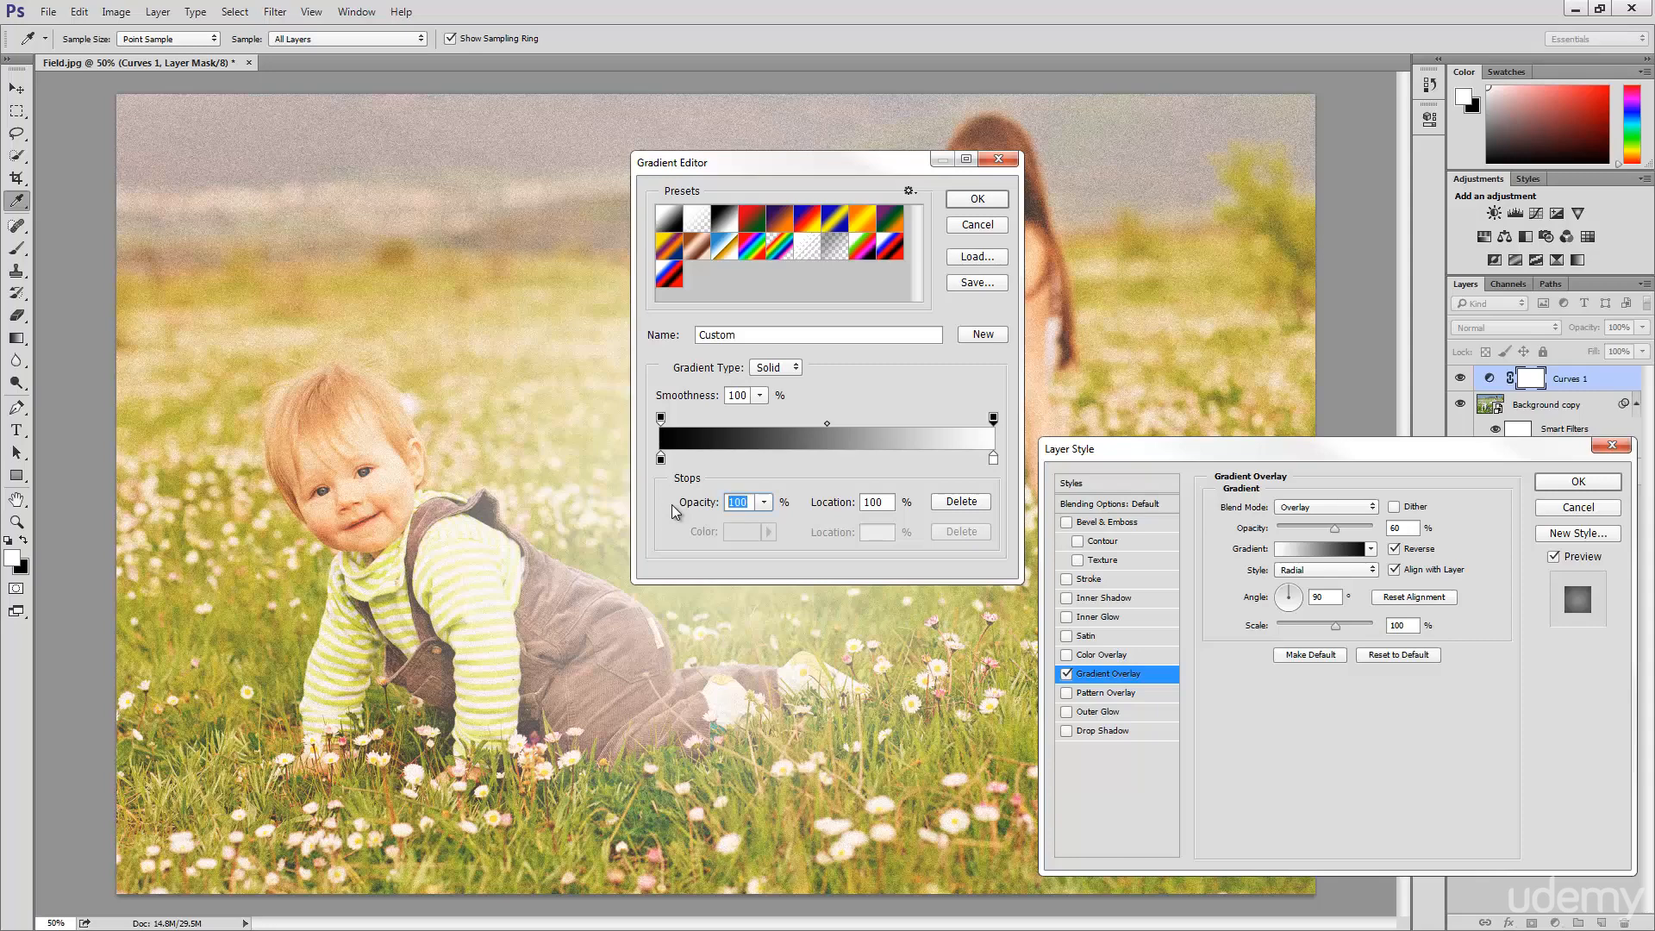
pyautogui.write('0')
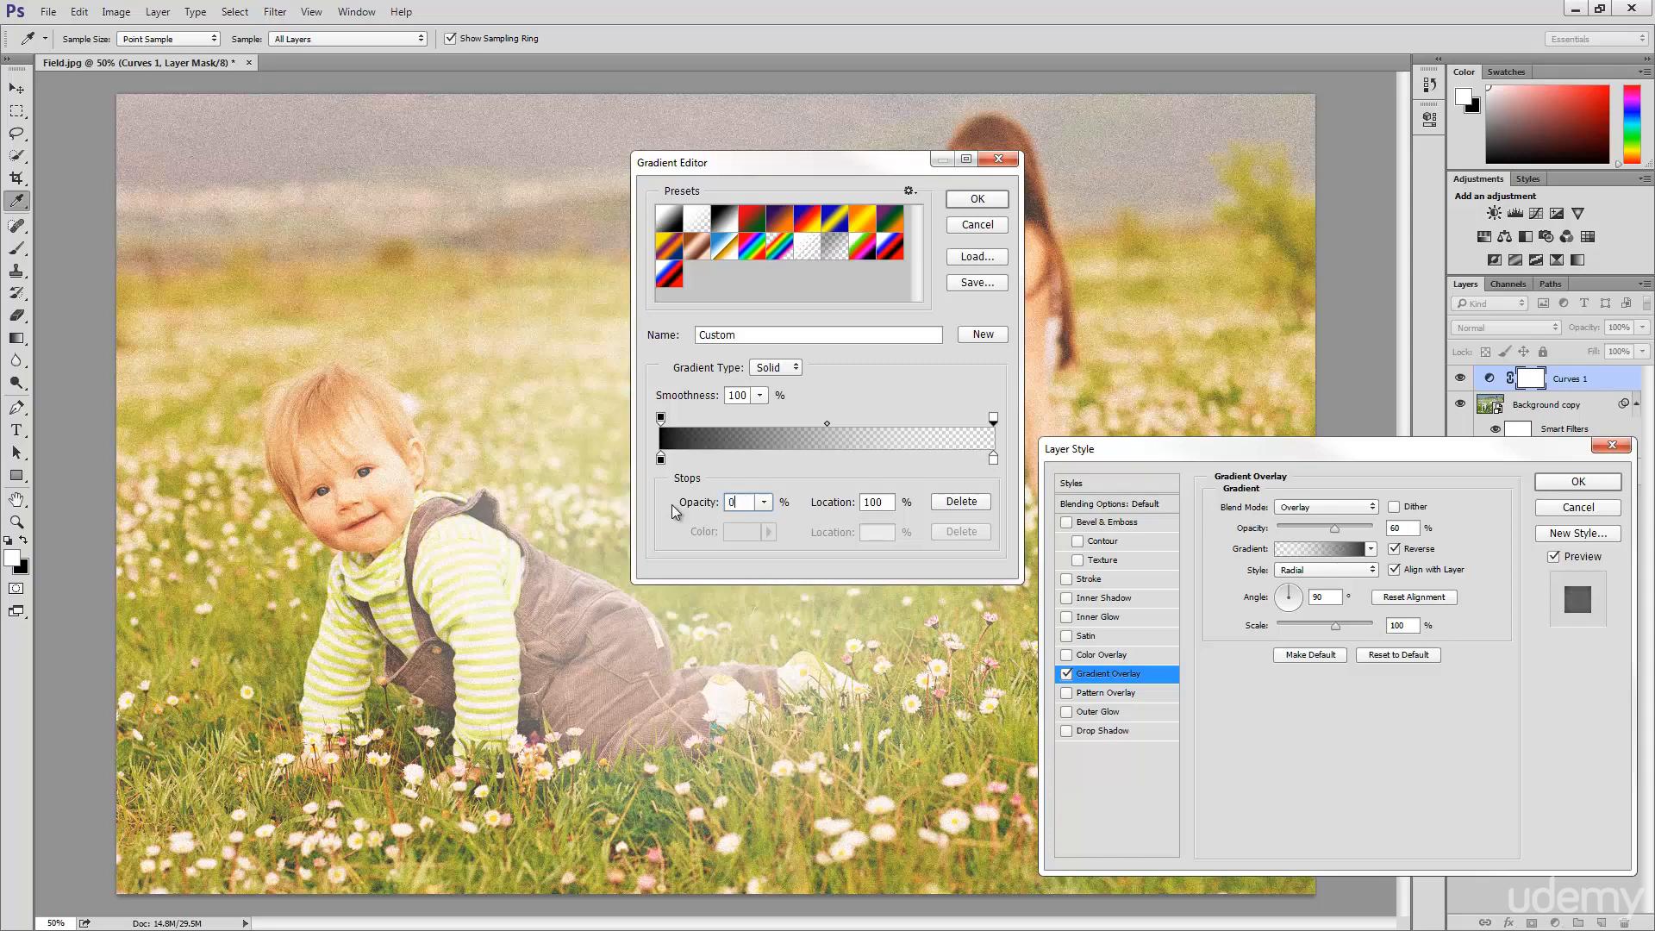
pyautogui.doubleClick(993, 460)
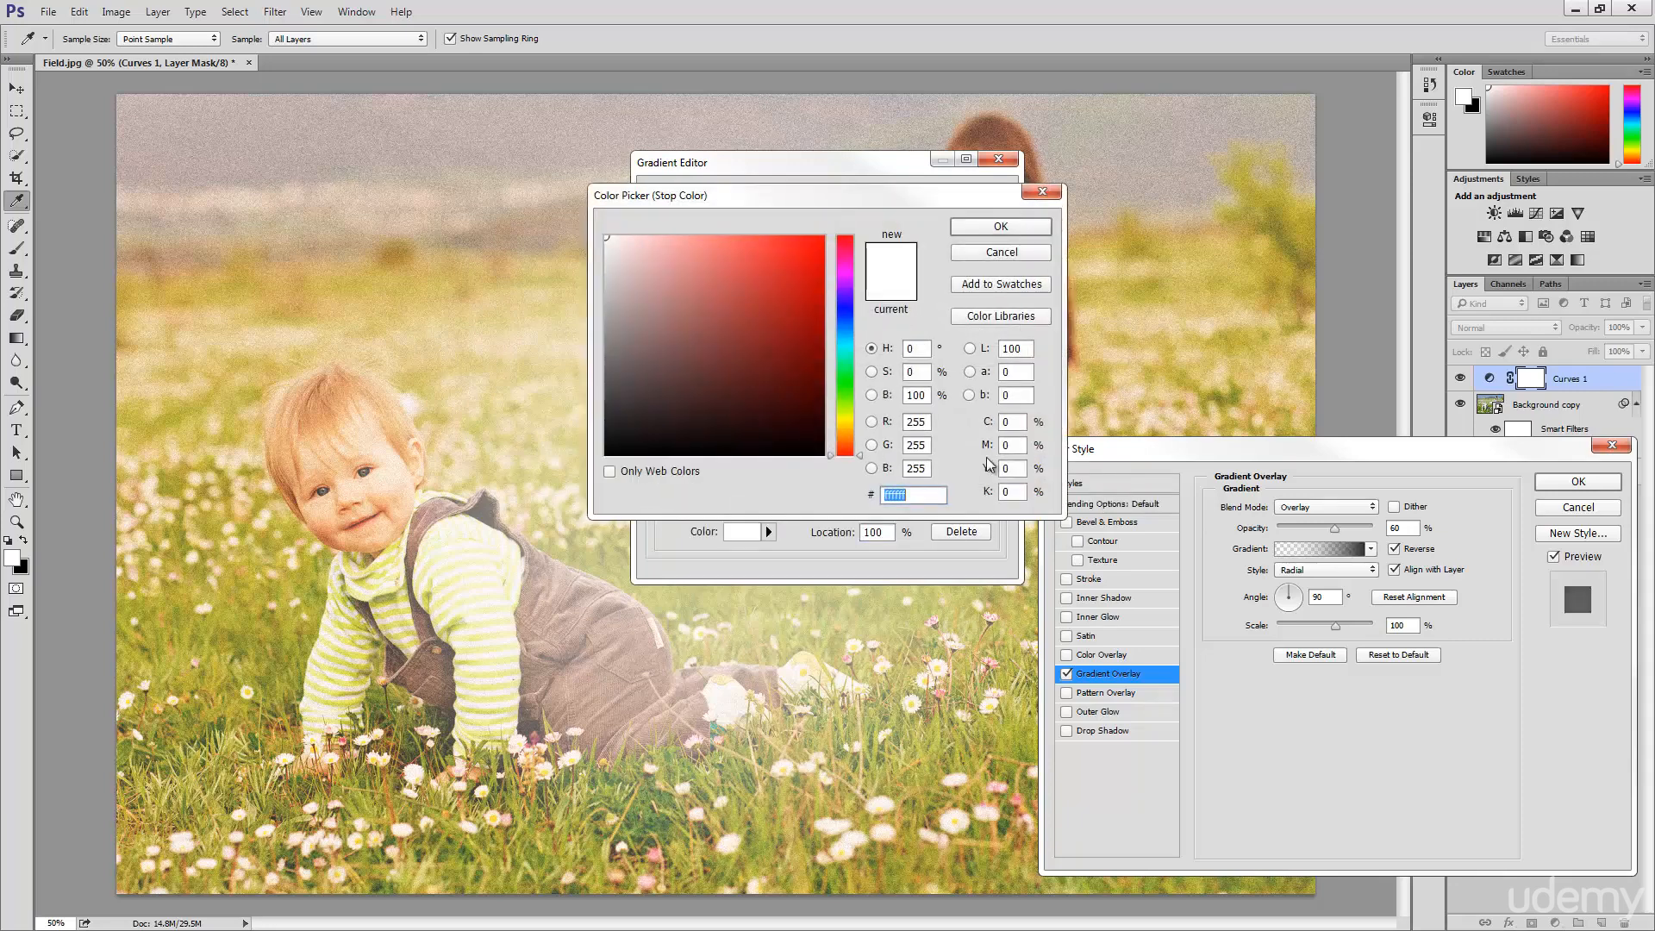
pyautogui.moveTo(605, 242); pyautogui.dragTo(589, 484)
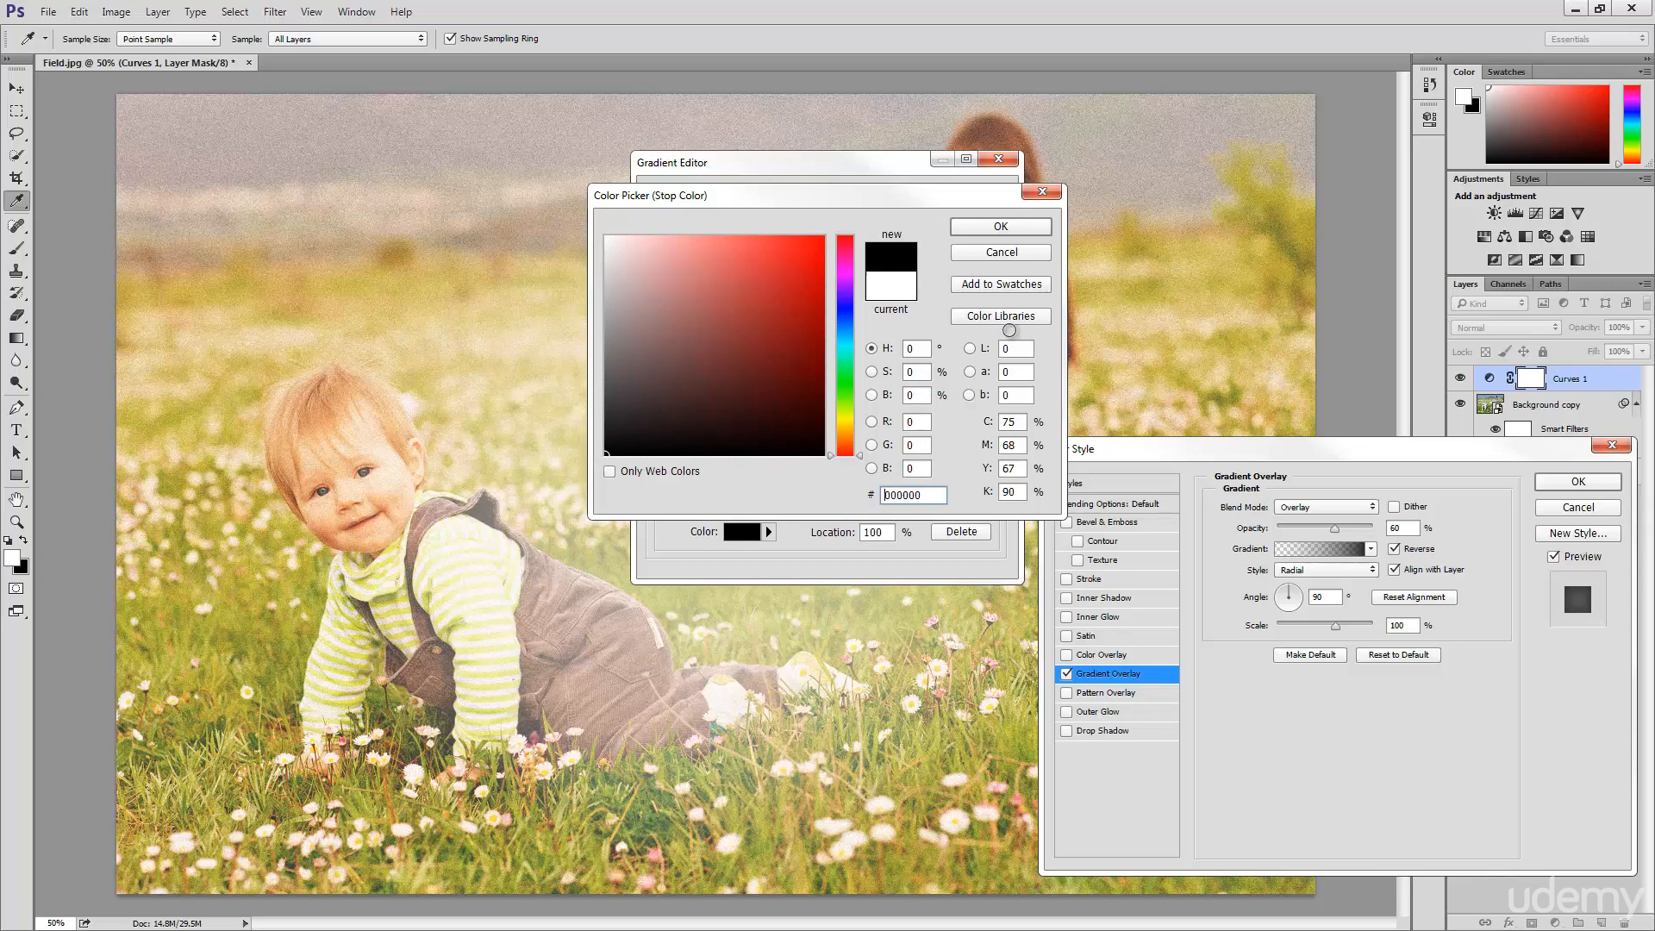
pyautogui.click(1000, 226)
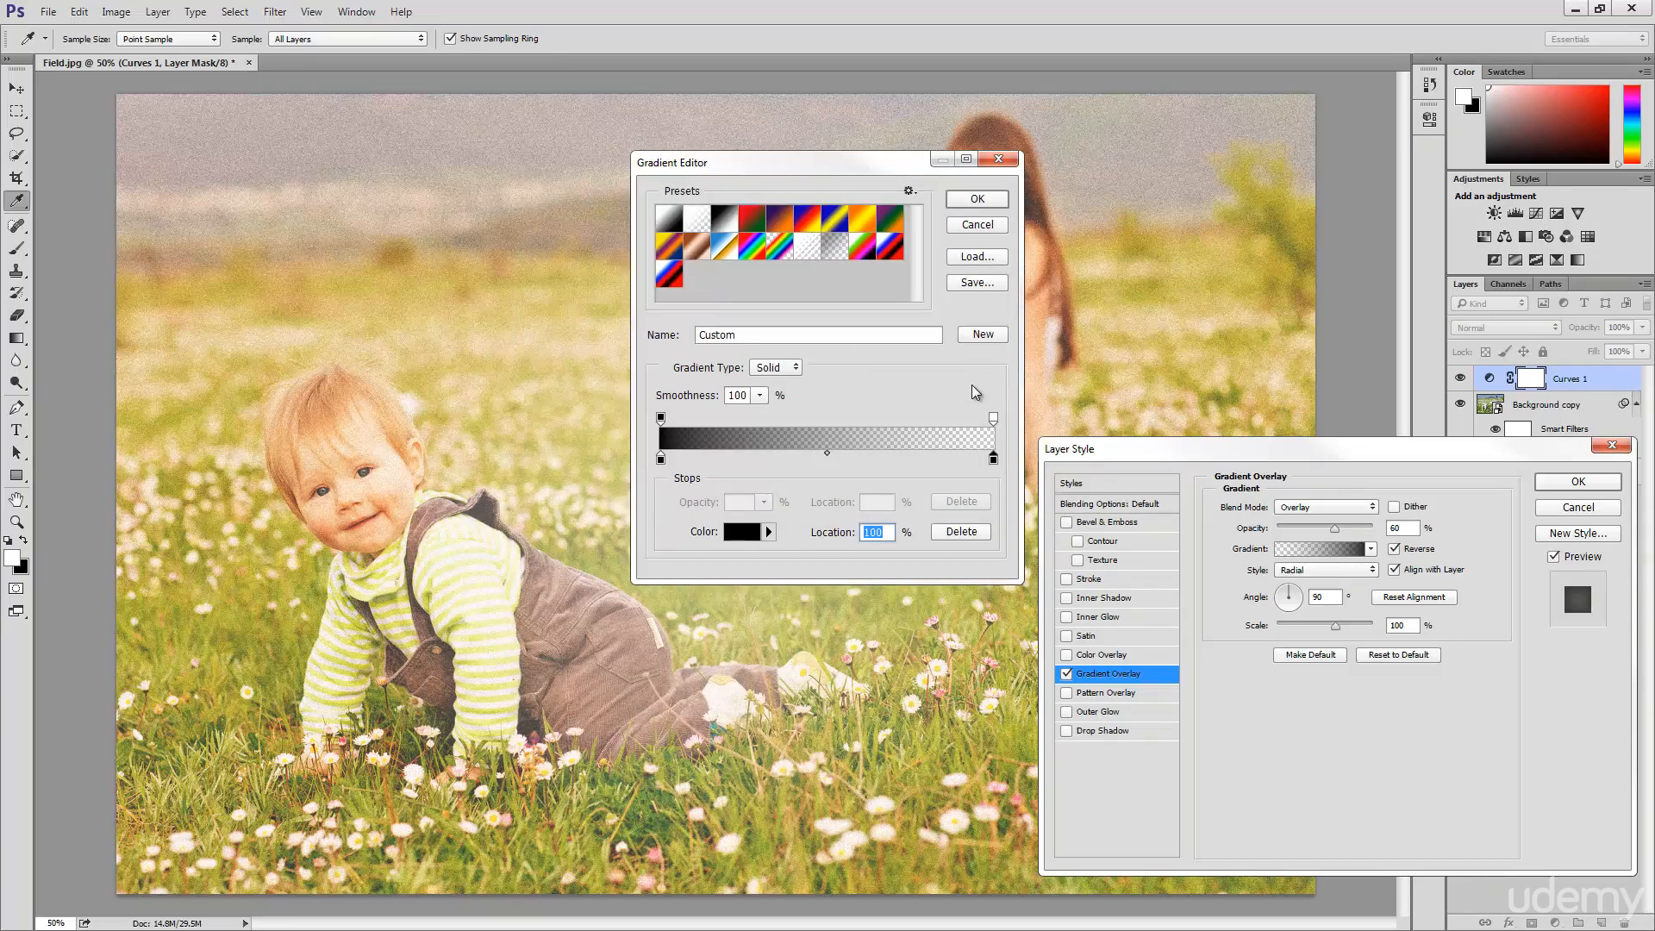
pyautogui.click(978, 199)
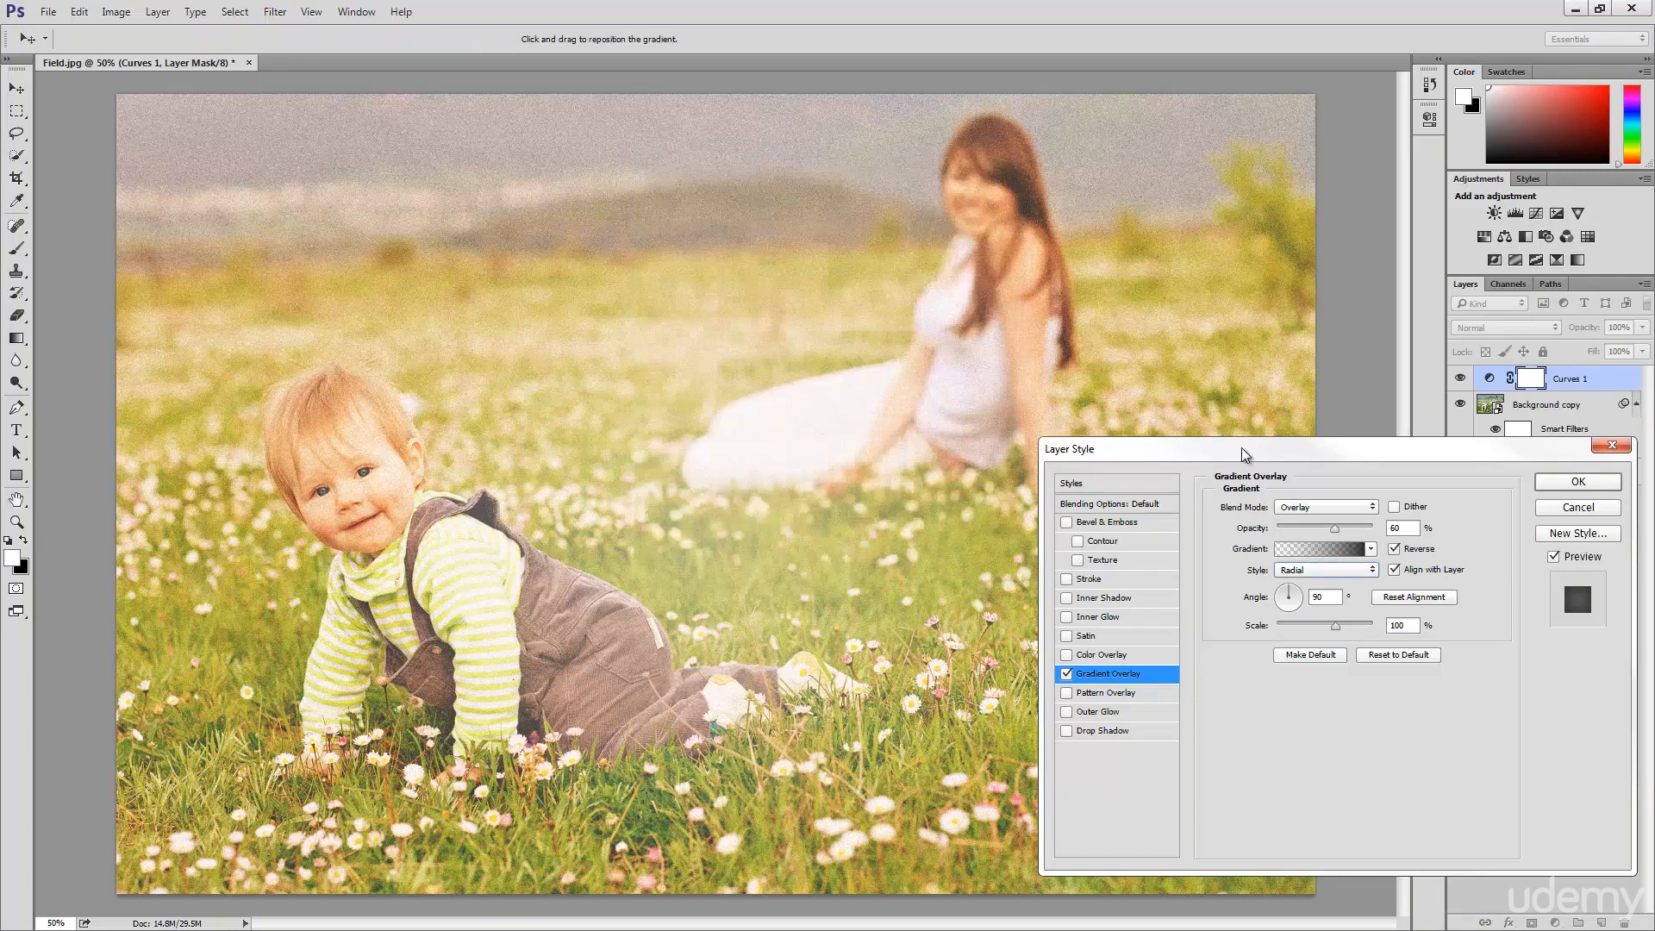
# - Set the Gradient Overlay scale to 150%, keeping the Radial style
pyautogui.moveTo(1246, 454); pyautogui.dragTo(995, 441)
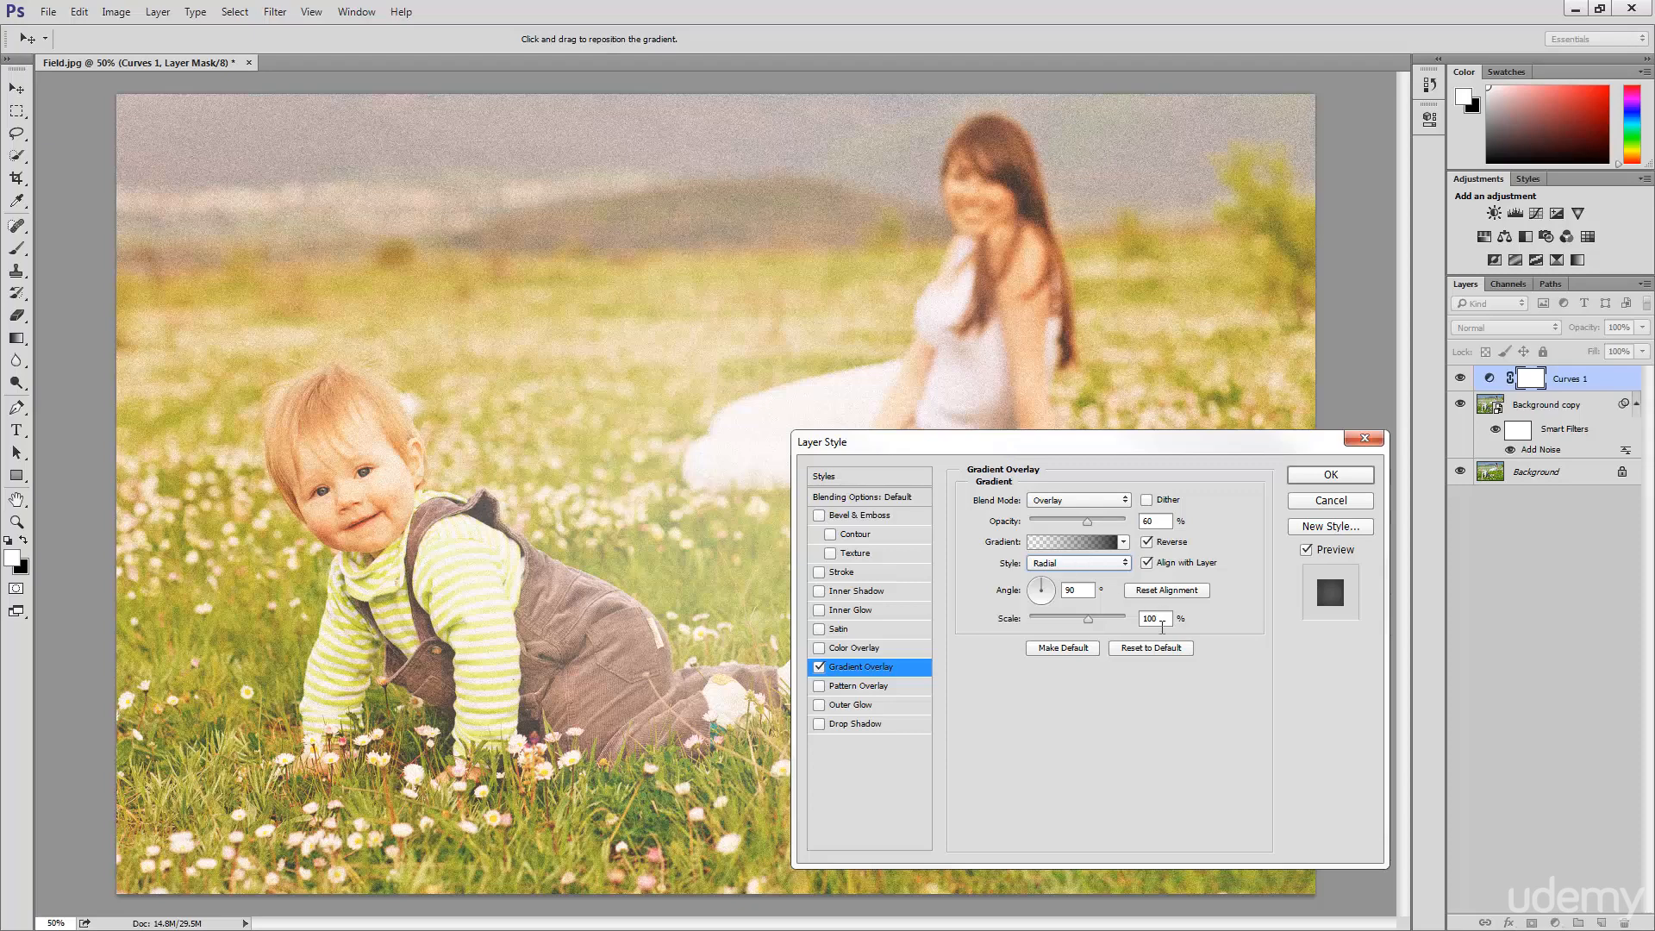
pyautogui.doubleClick(1155, 619)
pyautogui.write('150')
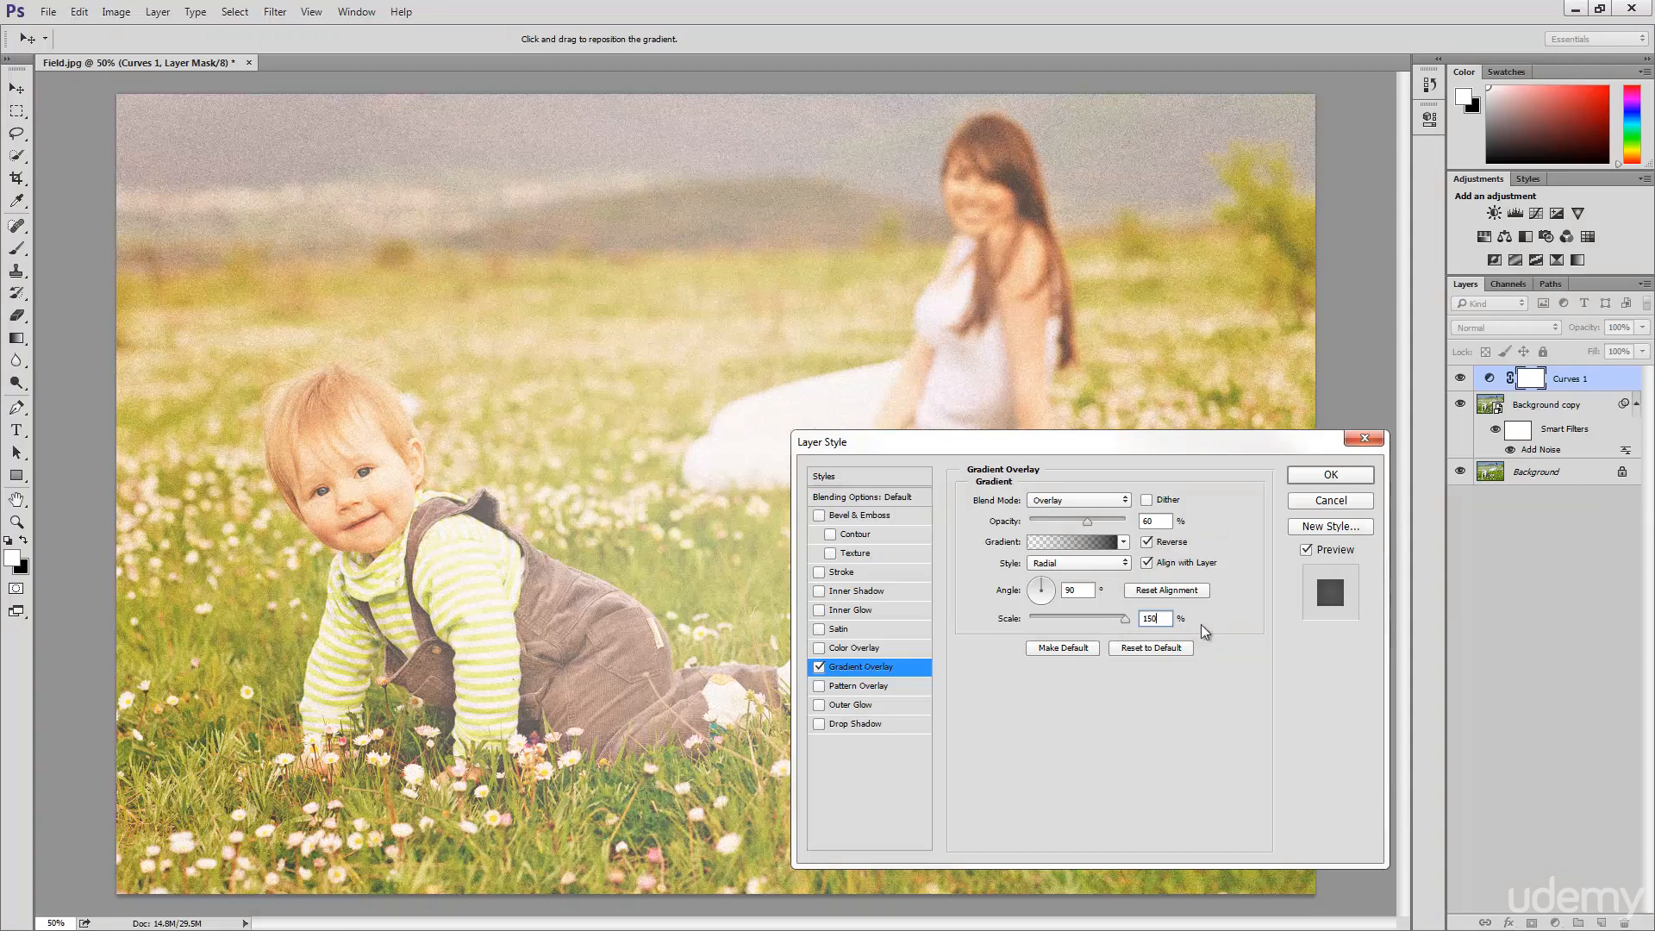
pyautogui.moveTo(1189, 445); pyautogui.dragTo(1186, 467)
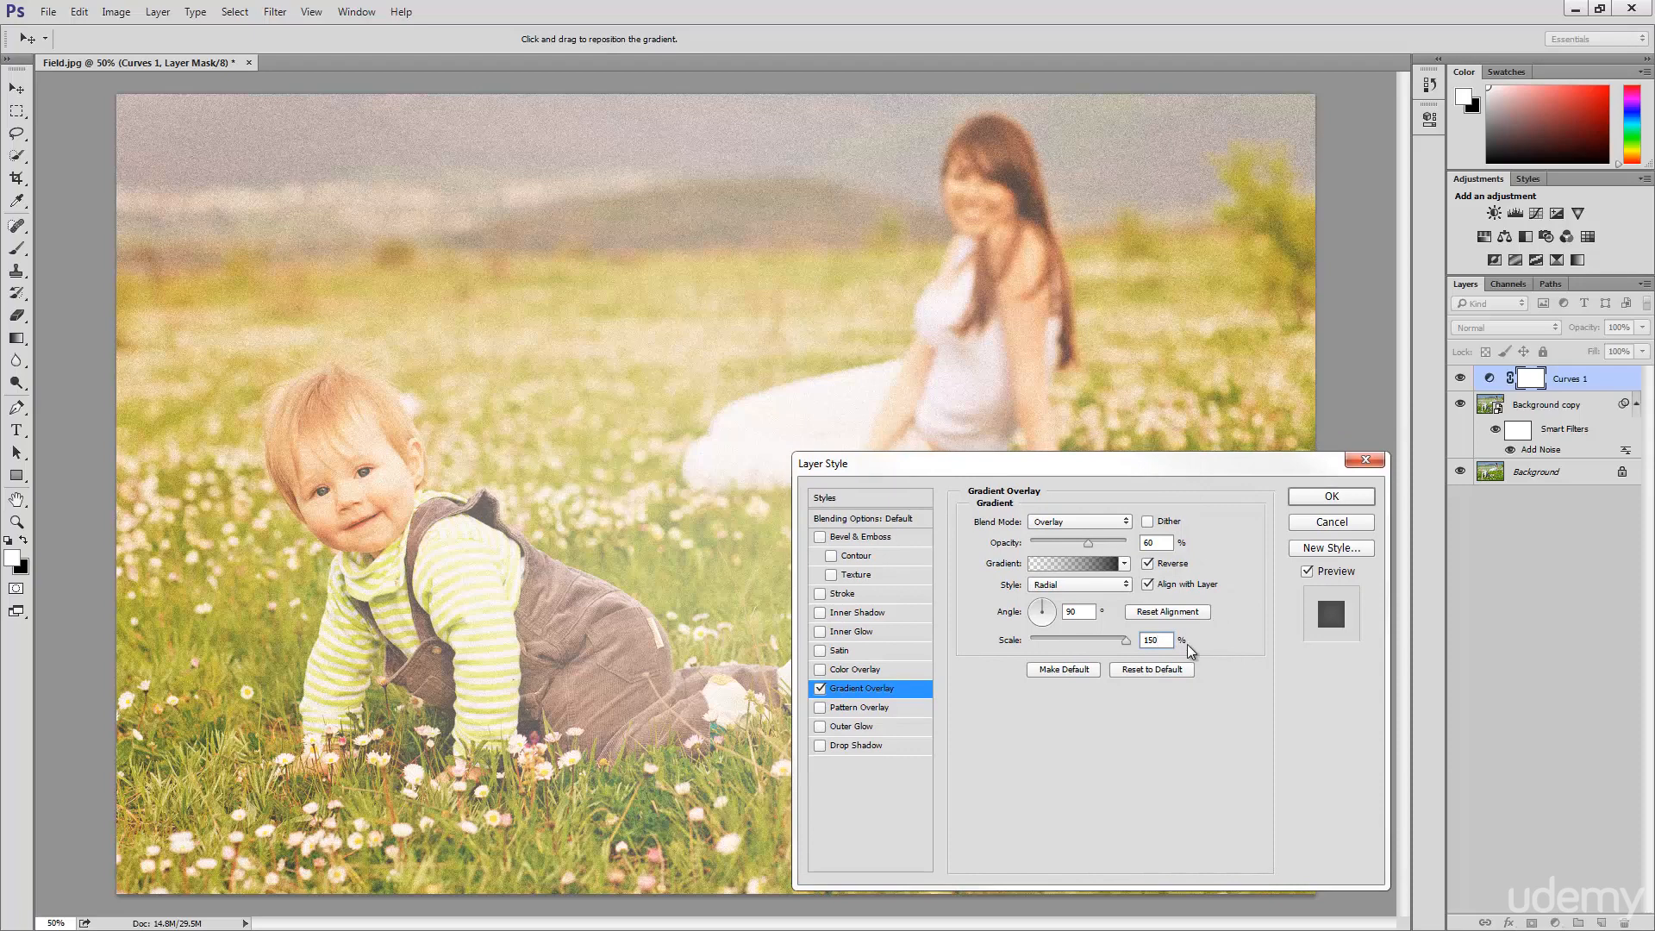
pyautogui.click(1110, 586)
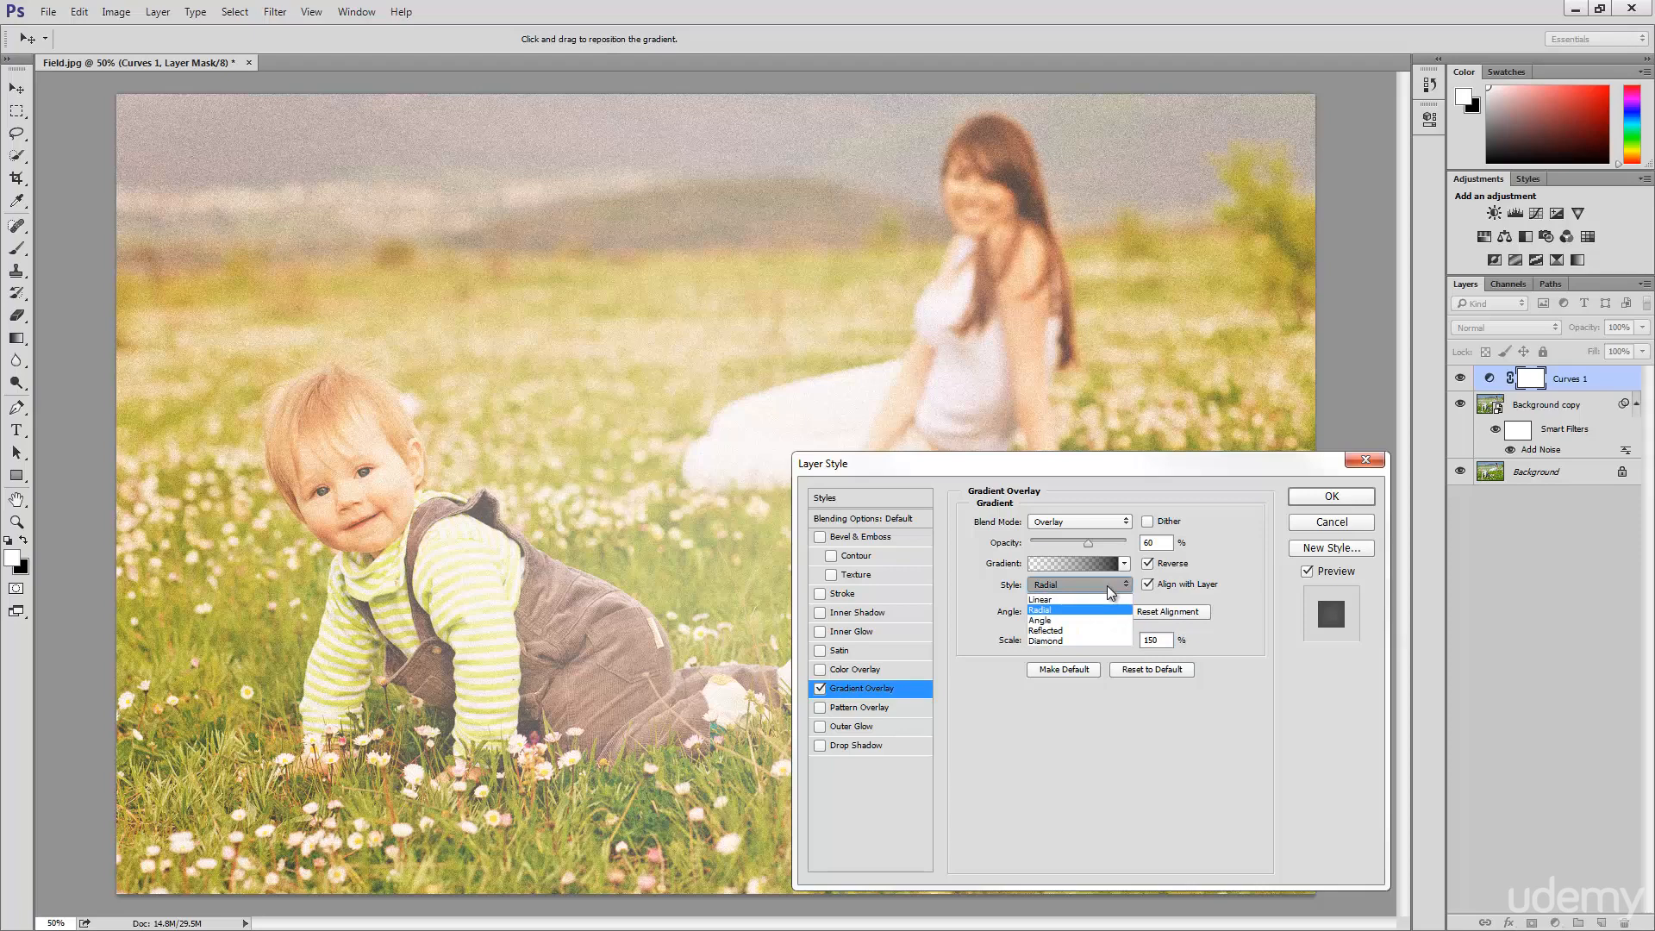
pyautogui.click(1110, 590)
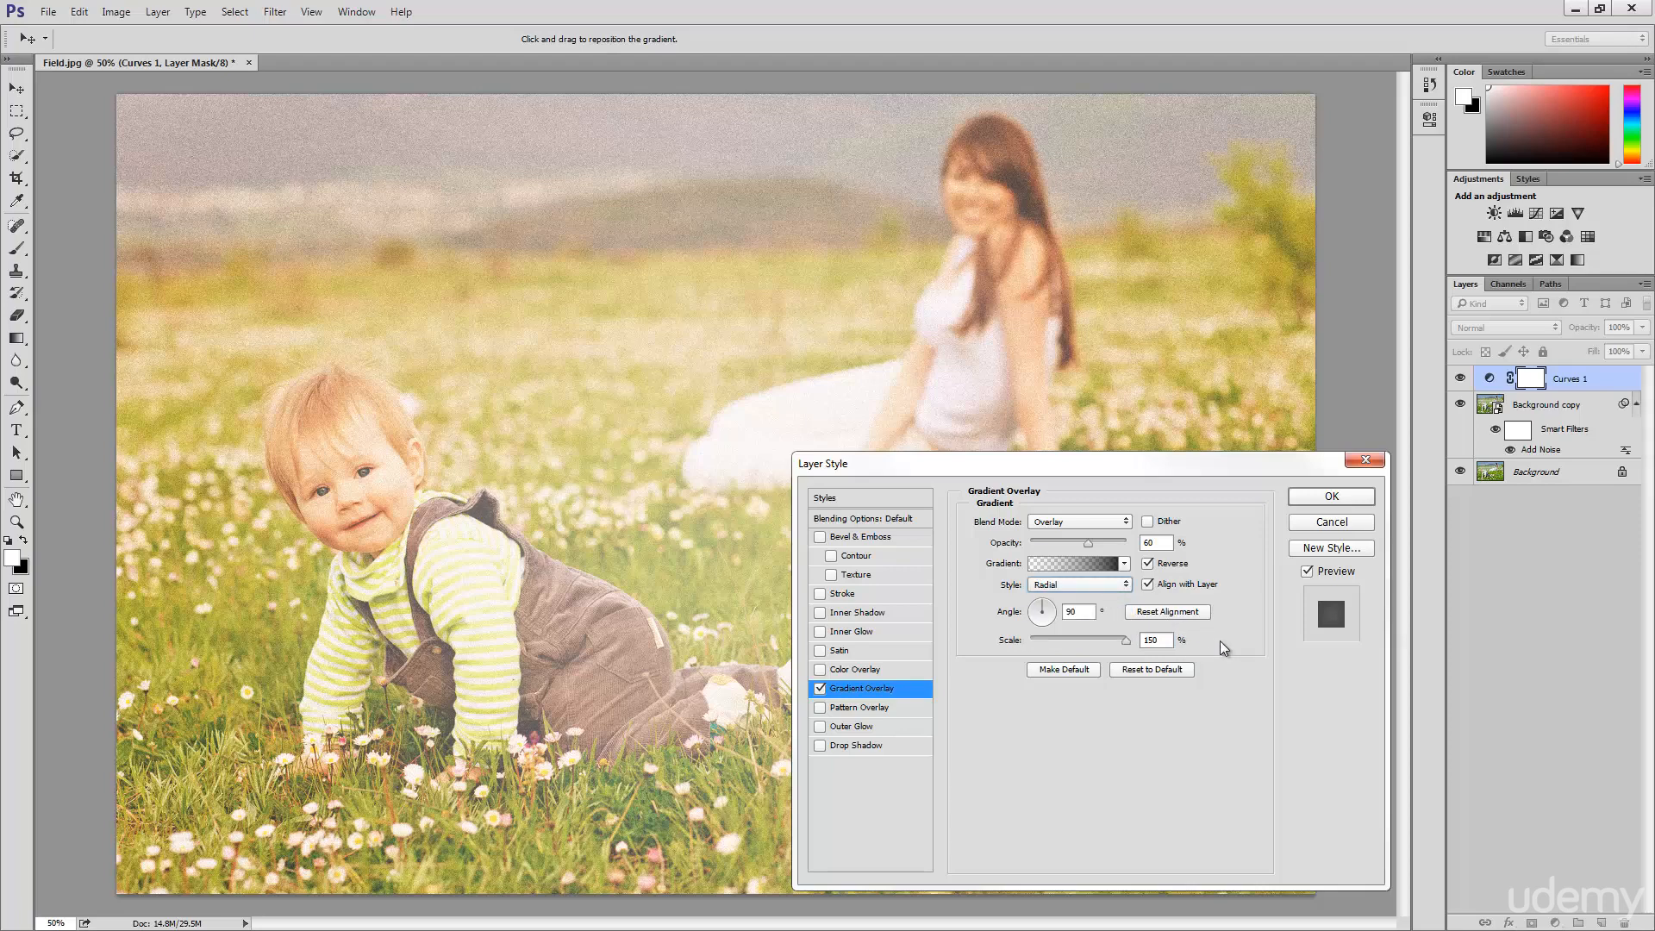
# - Set the Gradient Overlay angle to 45° and apply the layer style to the Curves adjustment layer
pyautogui.click(1084, 611)
pyautogui.doubleClick(1084, 611)
pyautogui.write('45')
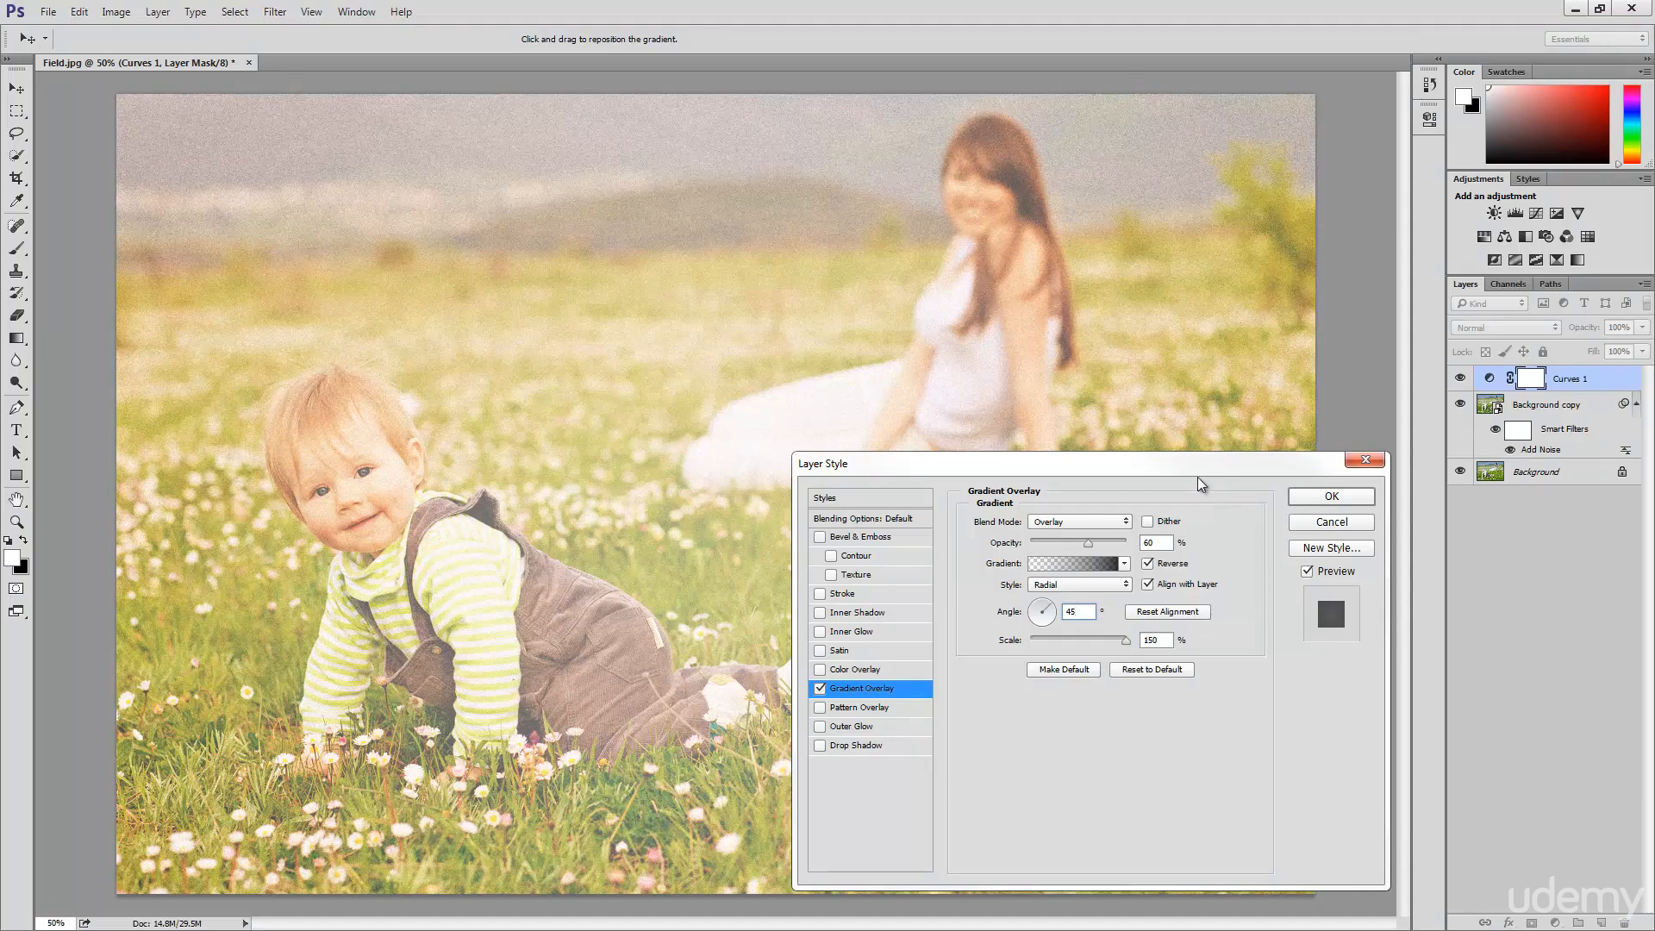
pyautogui.moveTo(1197, 478); pyautogui.dragTo(1220, 566)
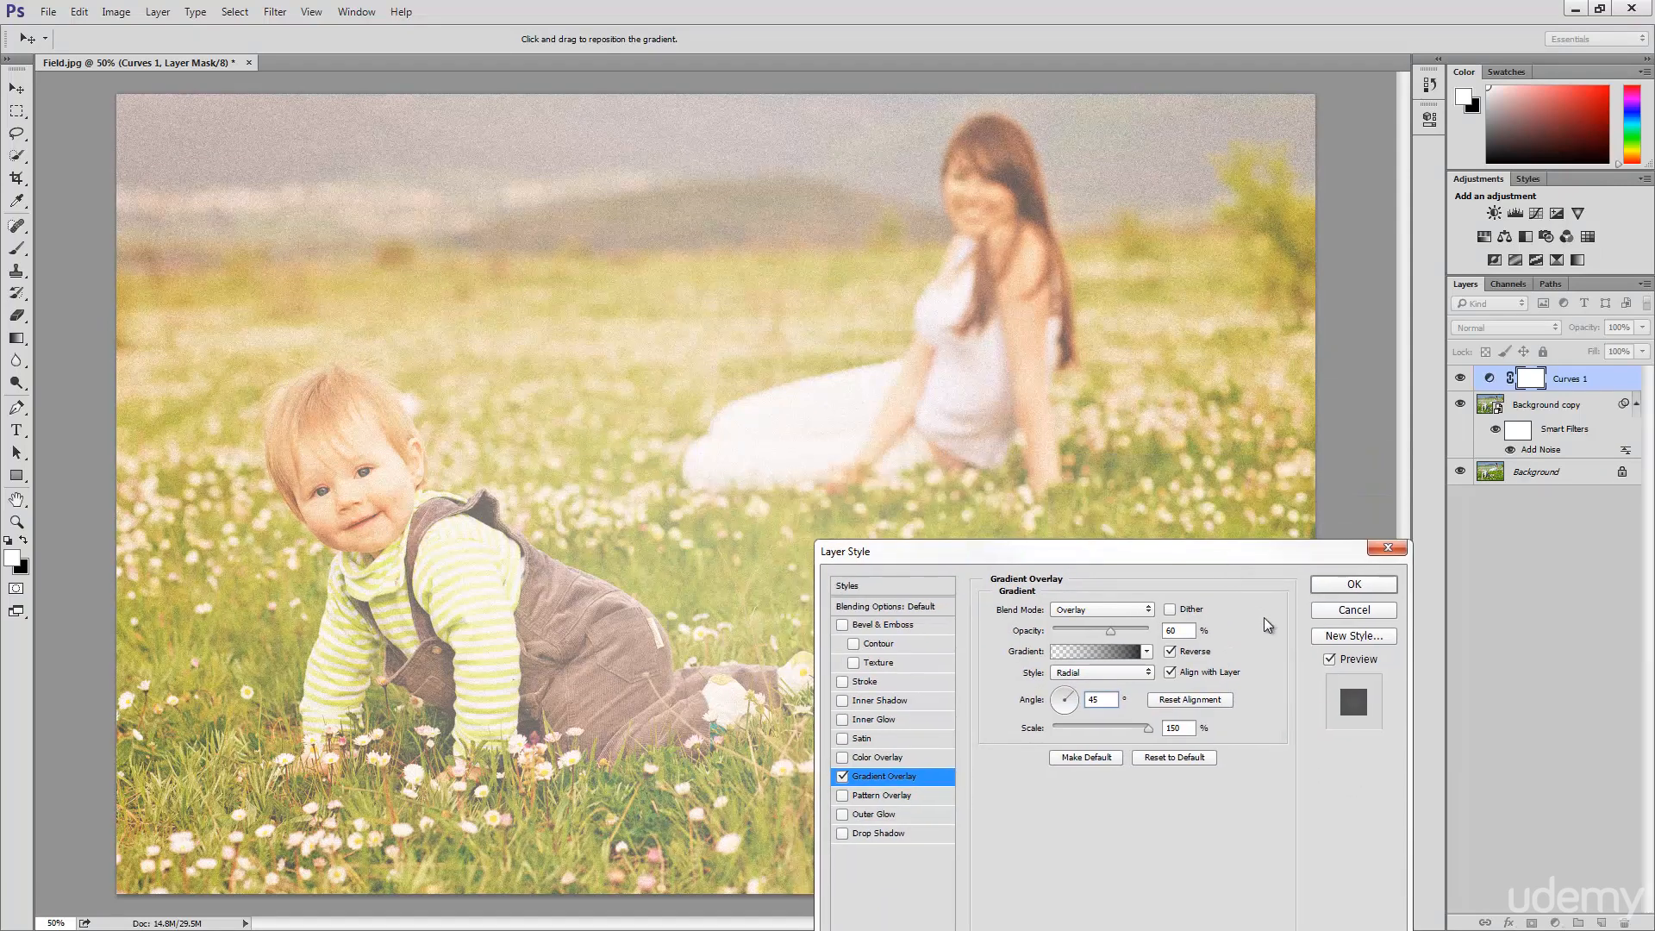
pyautogui.click(1332, 584)
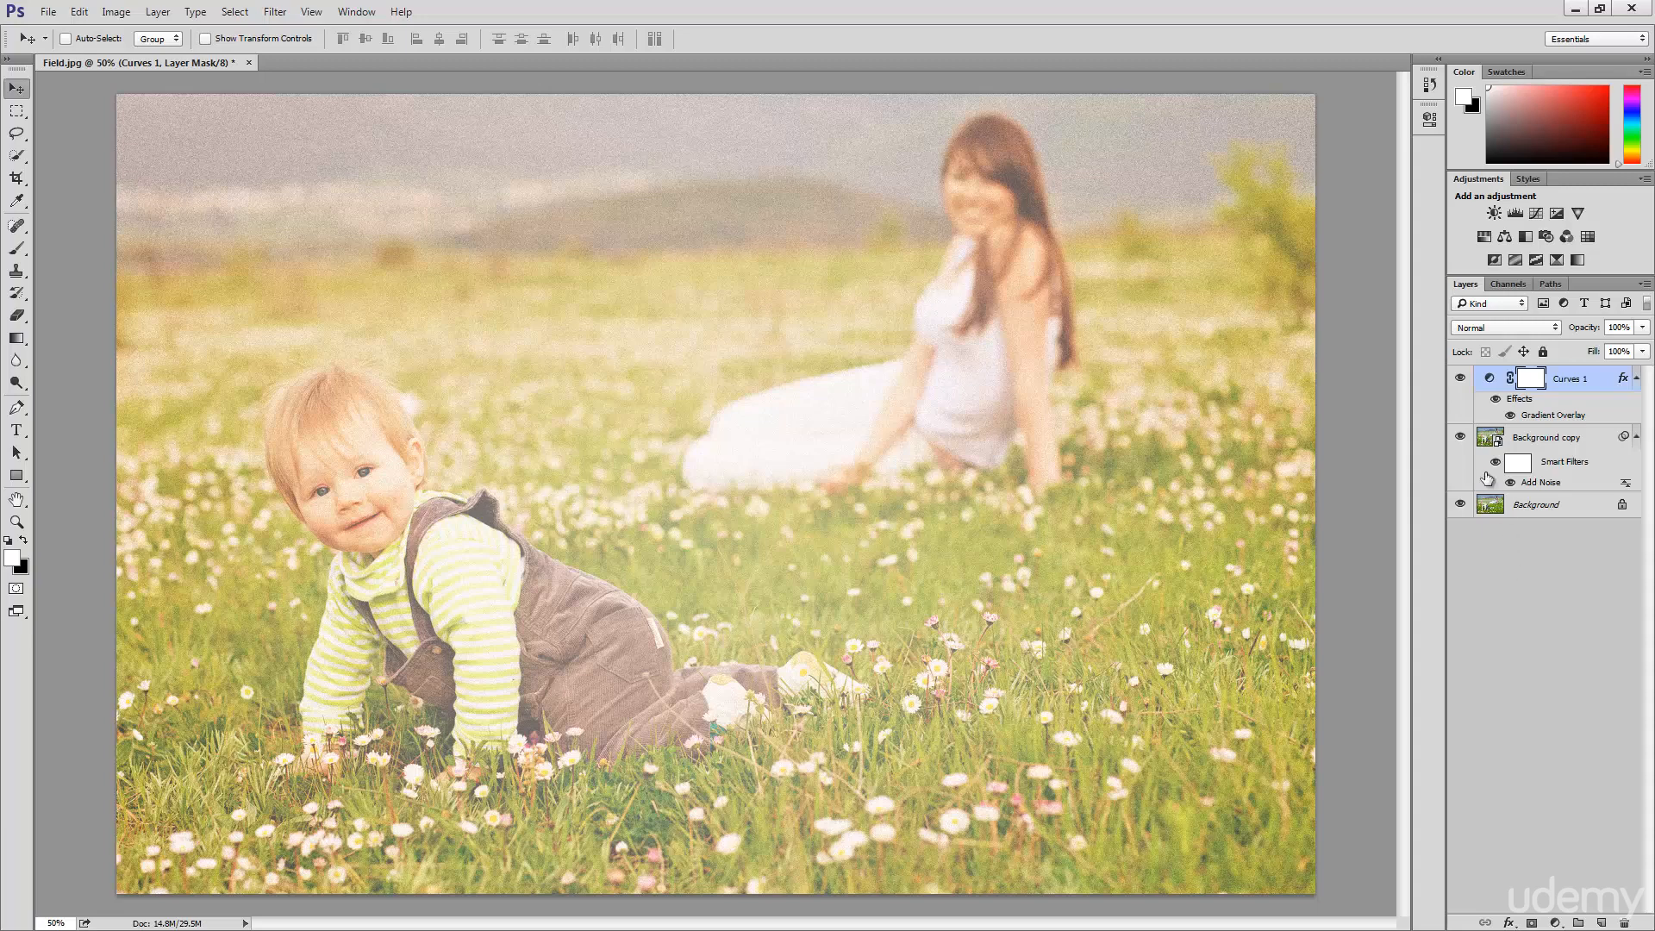
# - Hide the Background copy and Curves 1 layers to compare with the original photo, and show both again
pyautogui.click(1459, 438)
pyautogui.click(1459, 378)
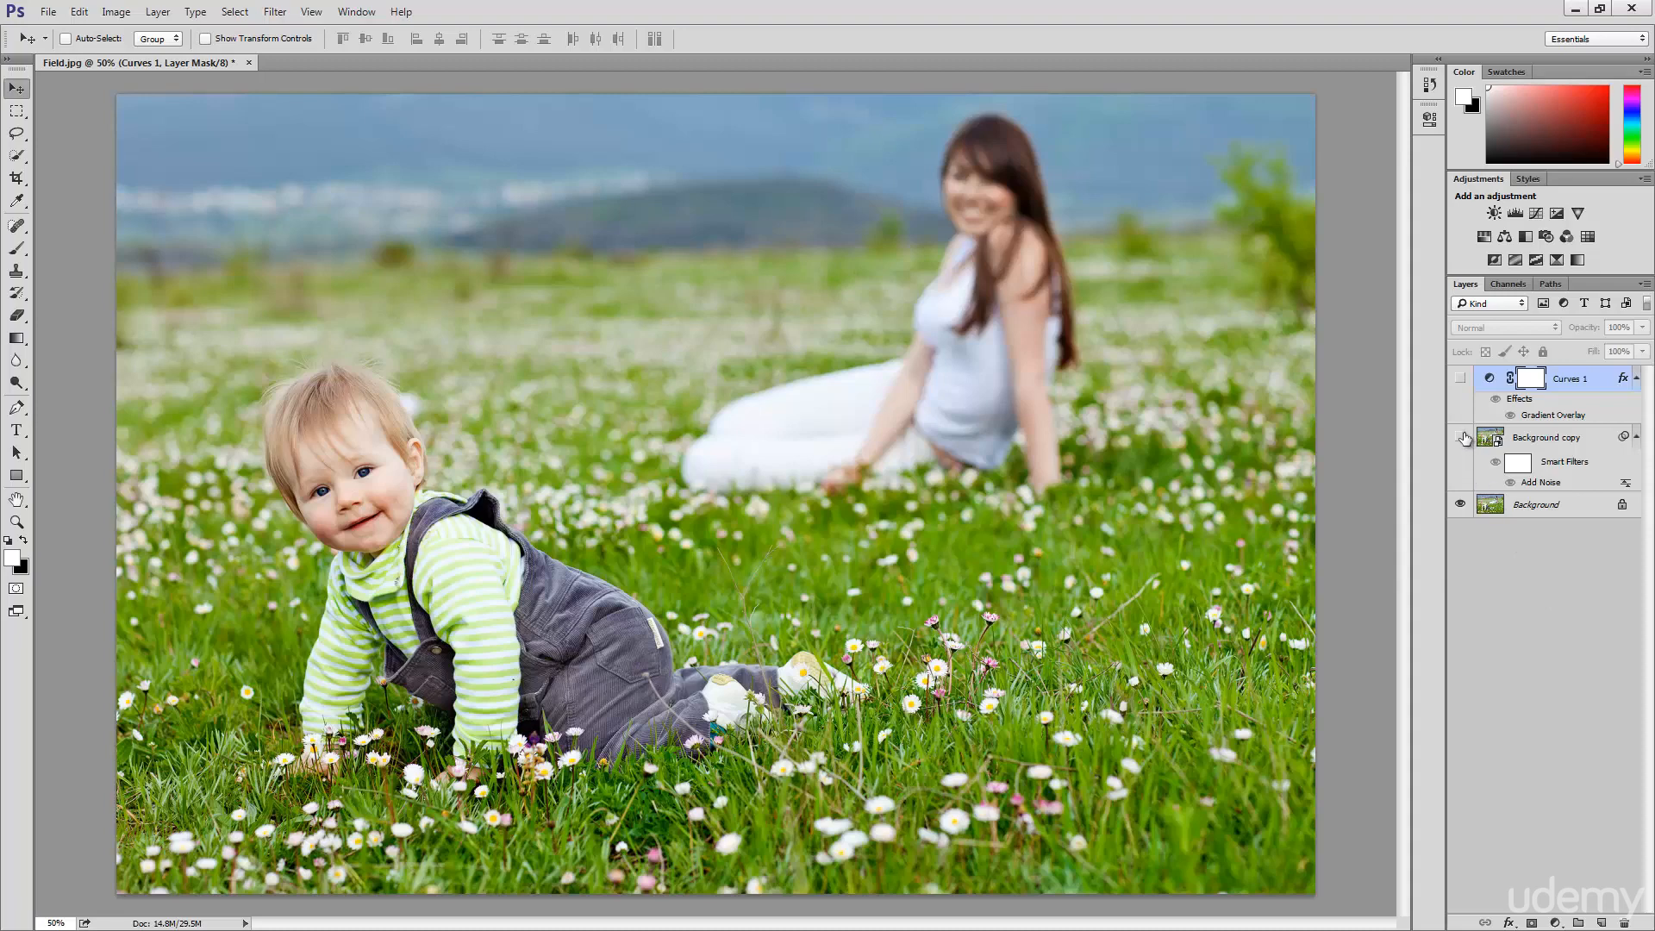
pyautogui.moveTo(1462, 438); pyautogui.dragTo(1460, 379)
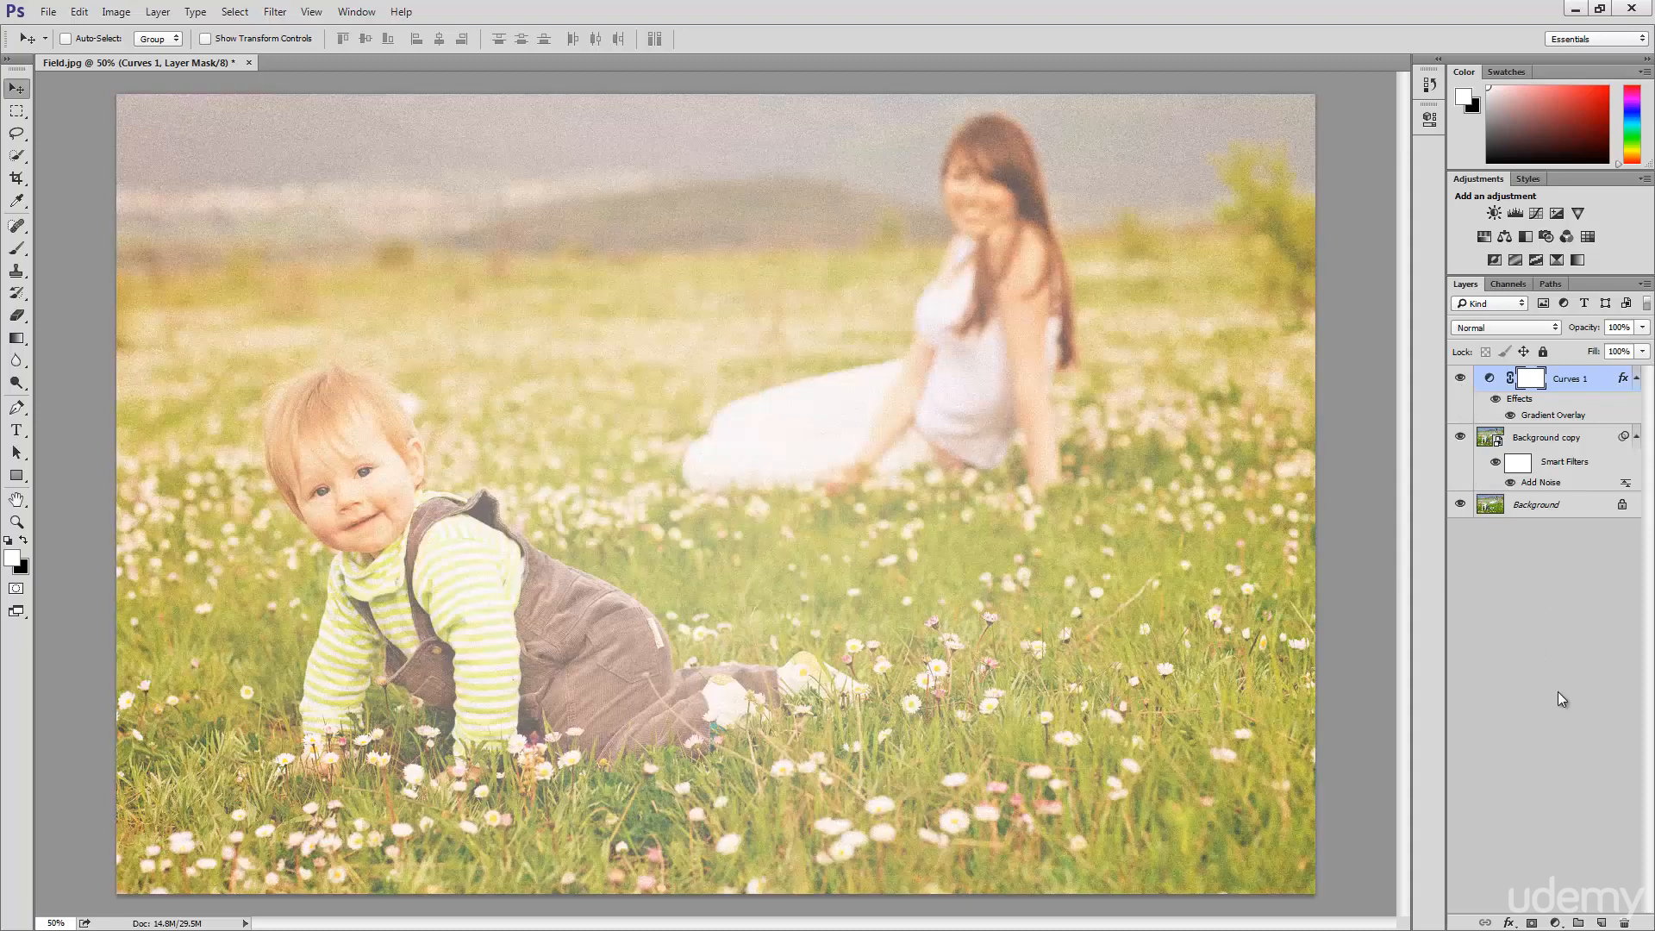